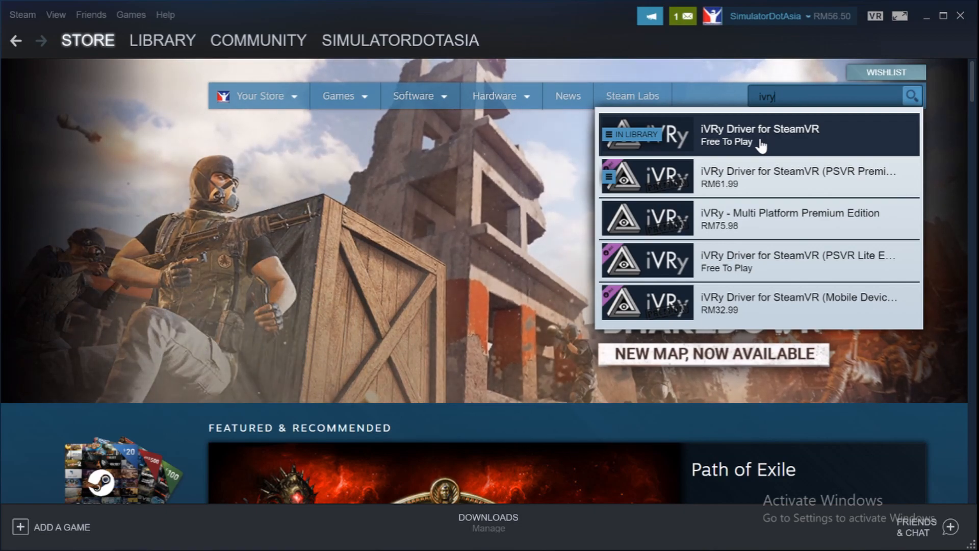
Open the iVRy Driver for SteamVR store page from the search suggestions and look through it
left_click(761, 146)
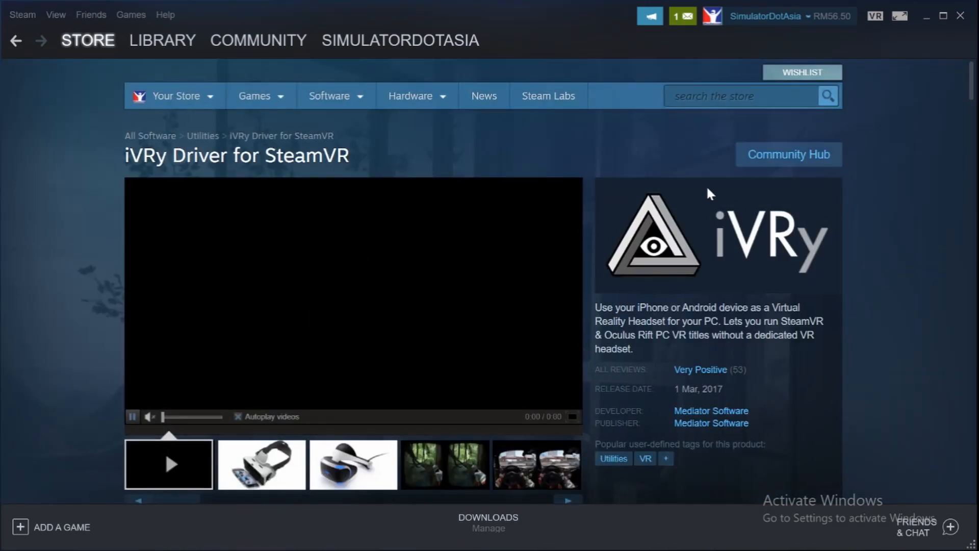
scroll(636, 256, "down", 6)
scroll(636, 256, "up", 5)
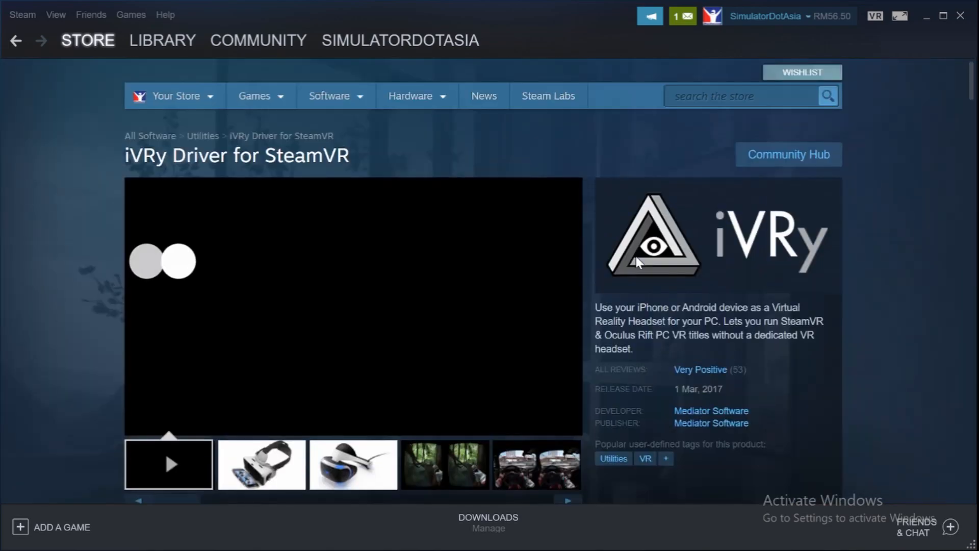
scroll(636, 257, "down", 4)
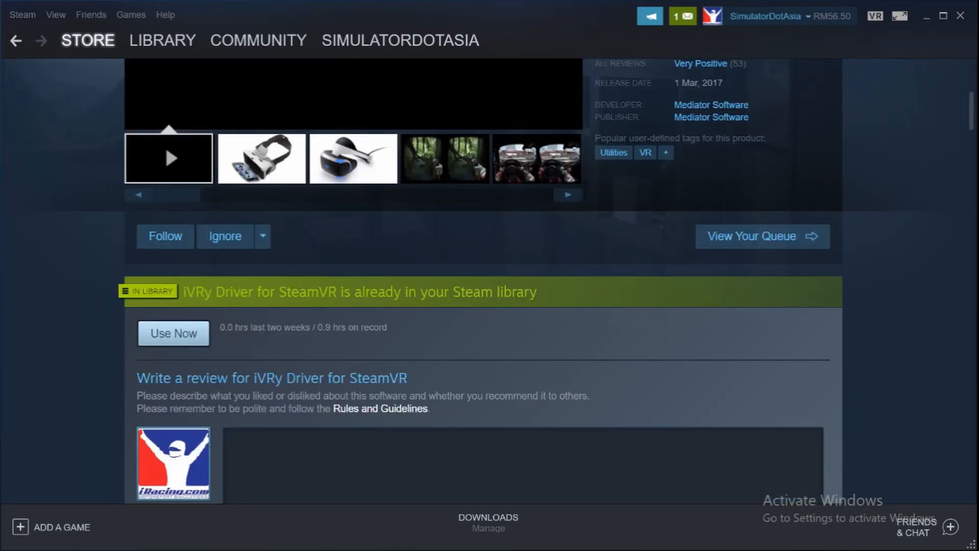
scroll(242, 314, "up", 2)
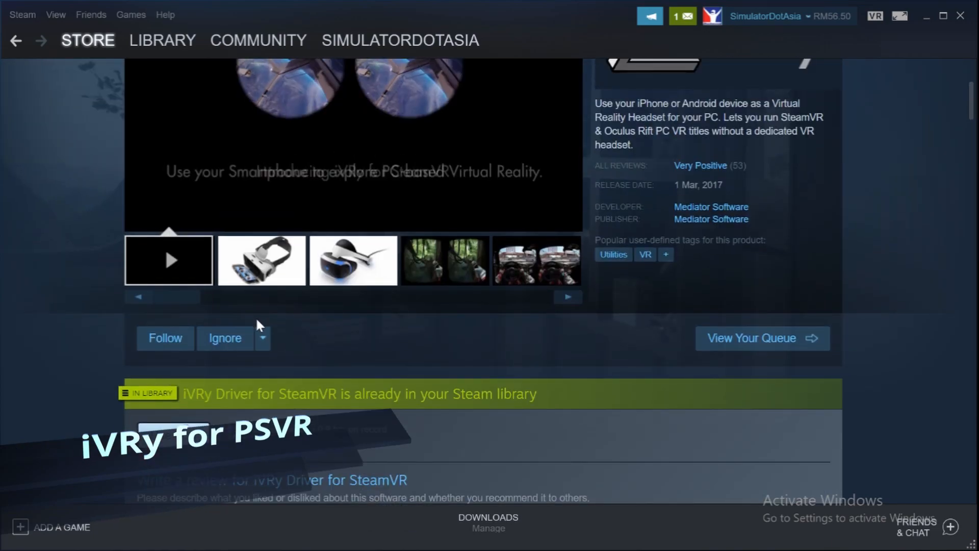
scroll(256, 317, "up", 4)
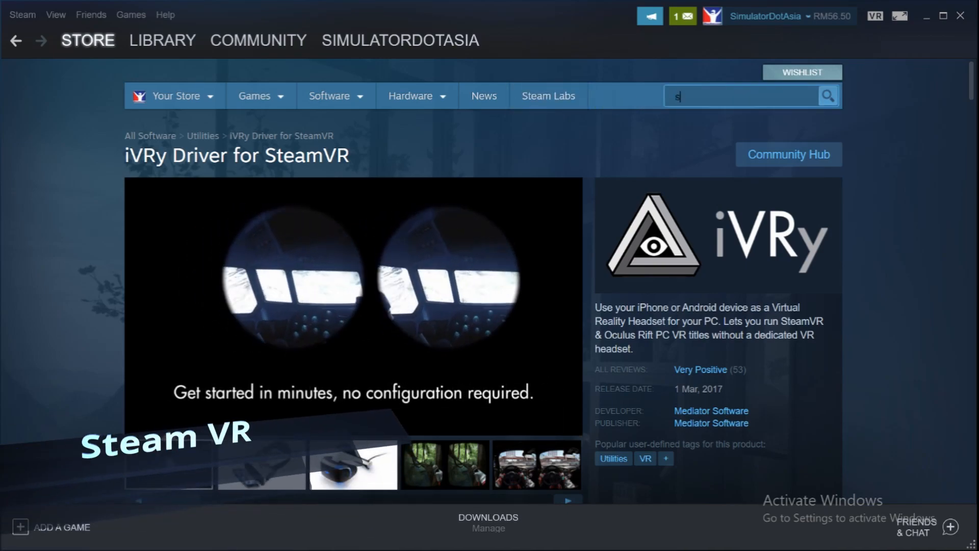
Search the store for "steamvr" and open the SteamVR product page
type("steam")
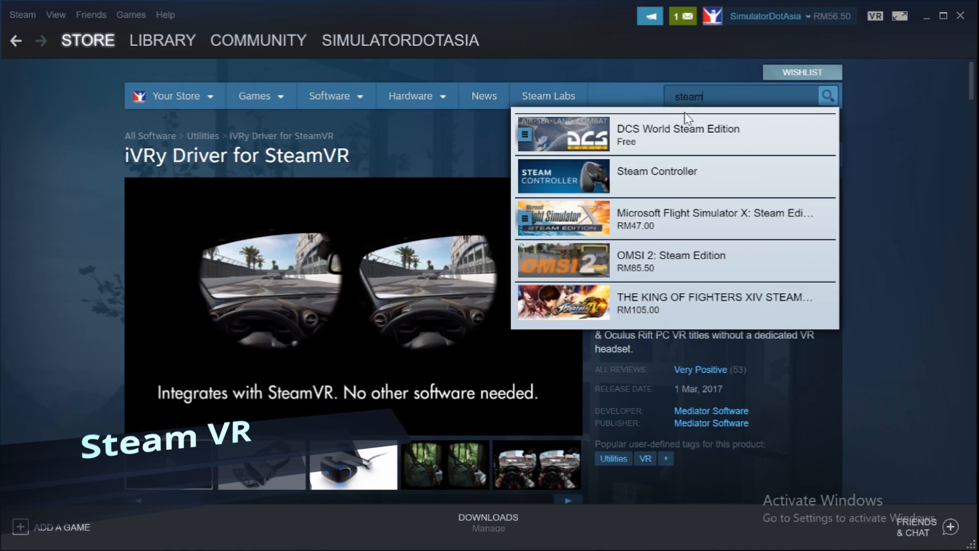
type("vr")
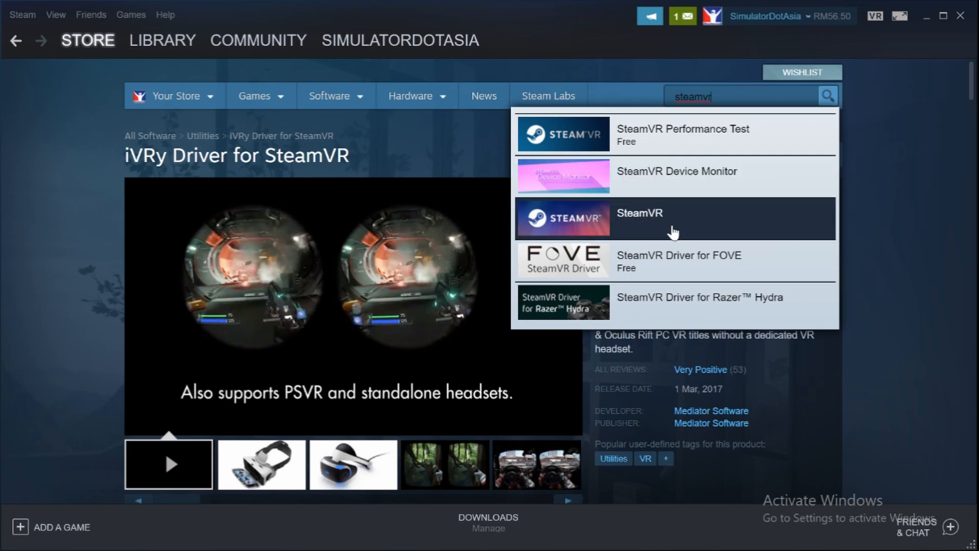
left_click(676, 235)
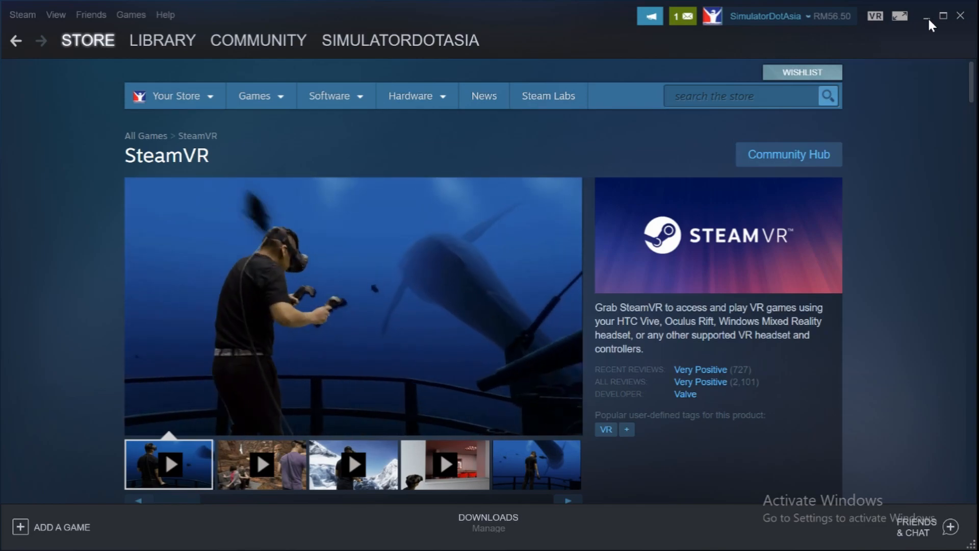
Start SteamVR from the Steam client and minimize the Steam window
left_click(928, 20)
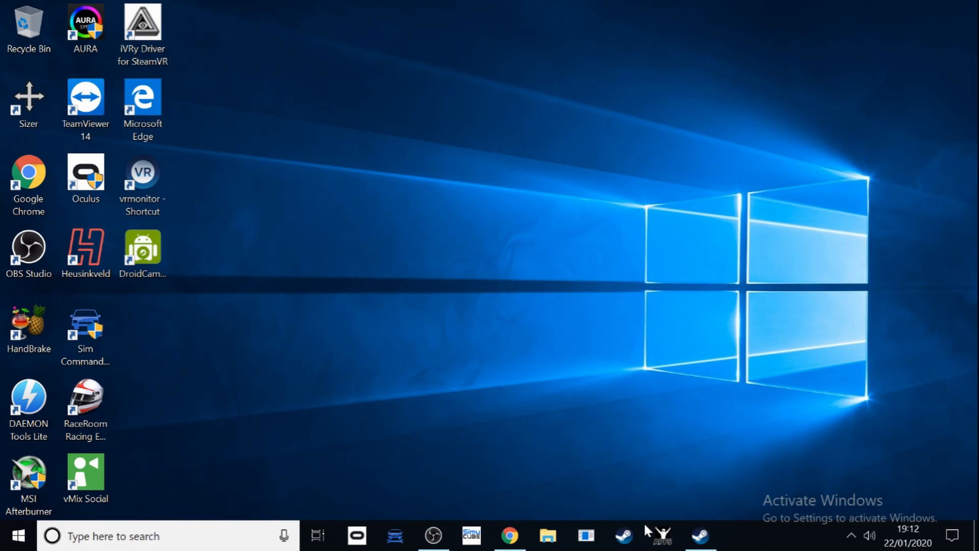
left_click(700, 535)
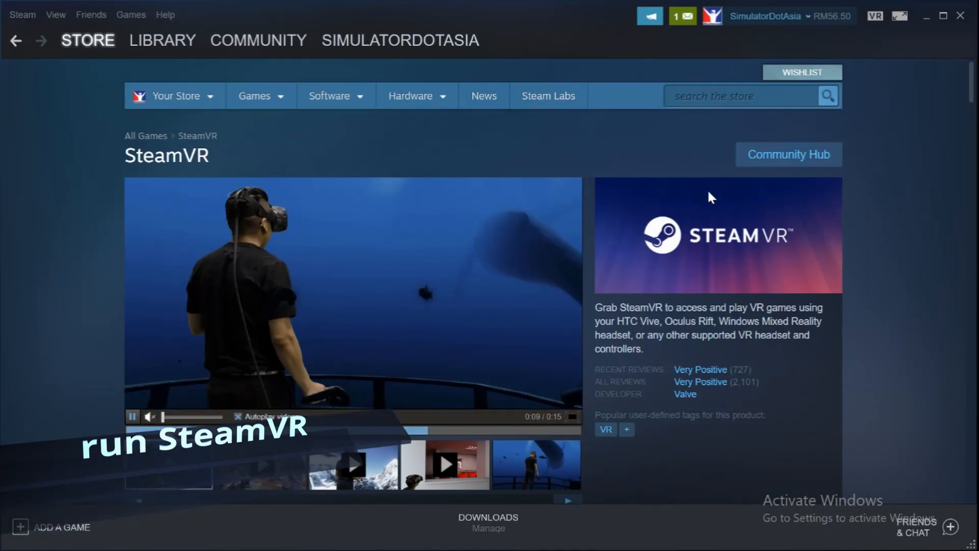
left_click(875, 17)
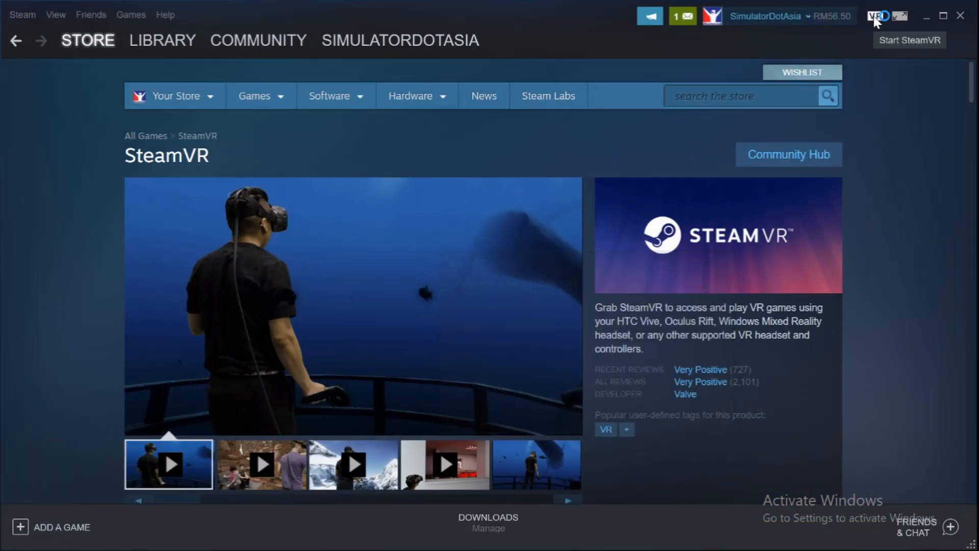
left_click(927, 16)
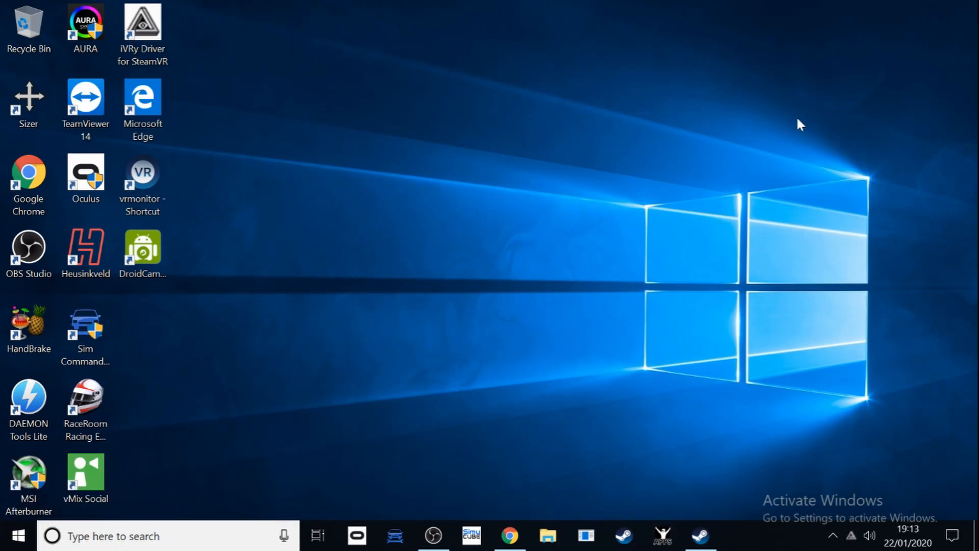
Open iVRy Settings from the hidden system tray items and bring its window to the front
left_click(834, 536)
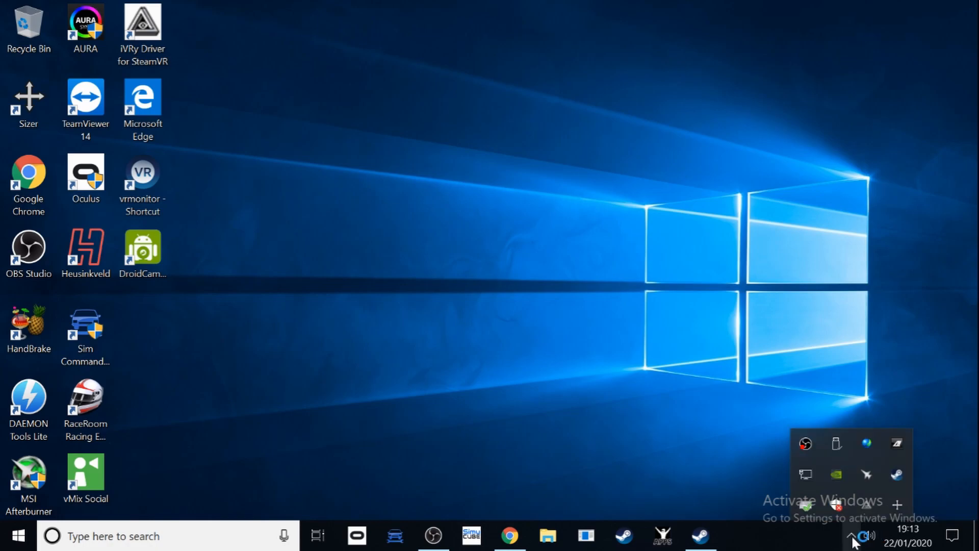
left_click_drag(862, 536, 867, 509)
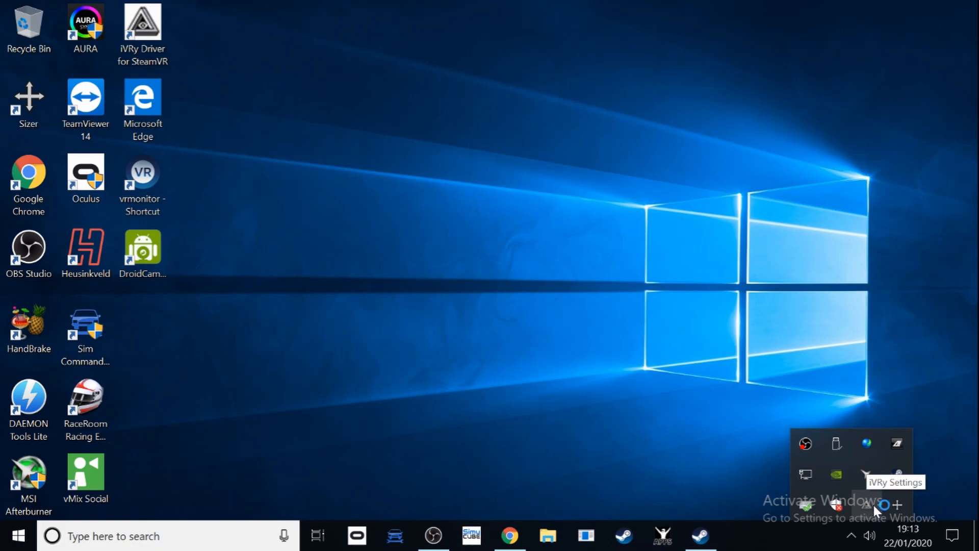
left_click_drag(874, 503, 862, 536)
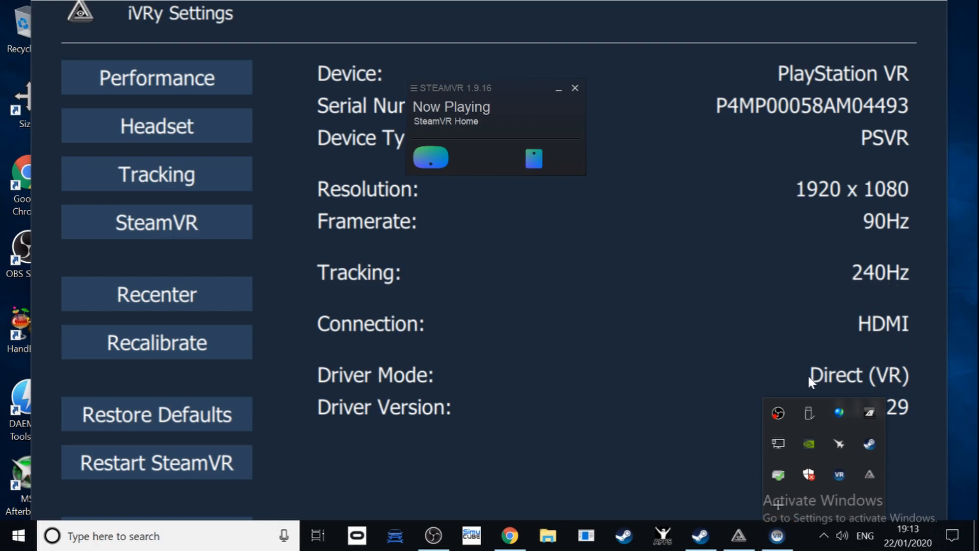
left_click(734, 428)
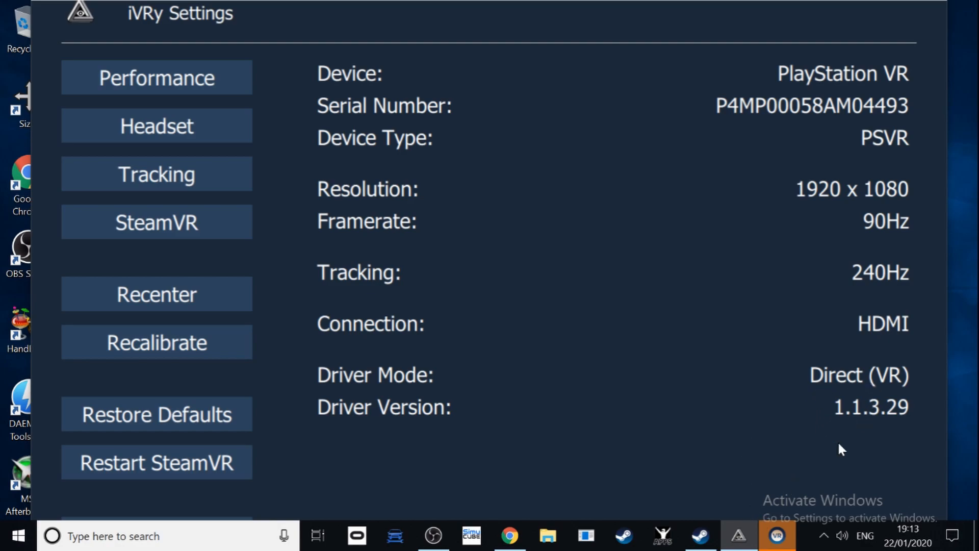
Open the SteamVR settings from the SteamVR status window and turn Motion Smoothing off
mouse_move(775, 540)
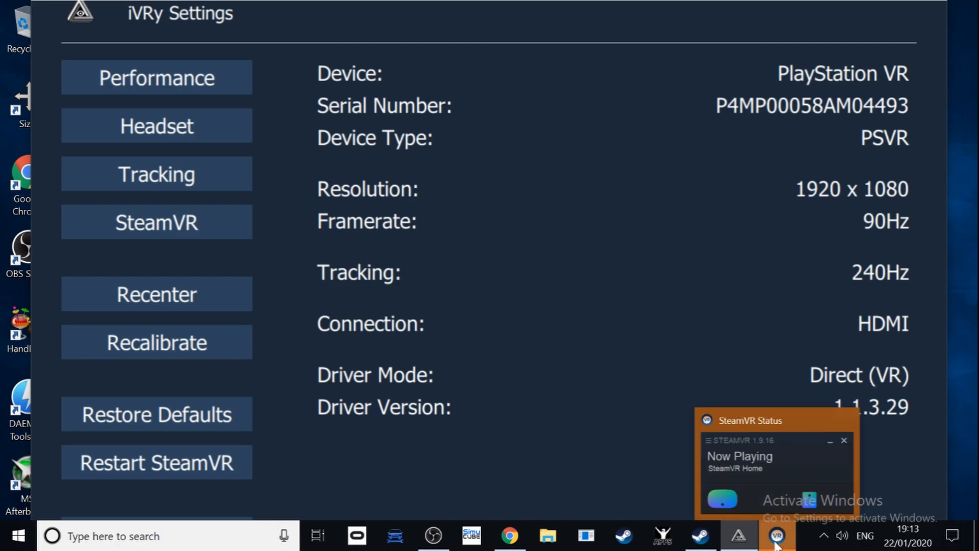
left_click(769, 437)
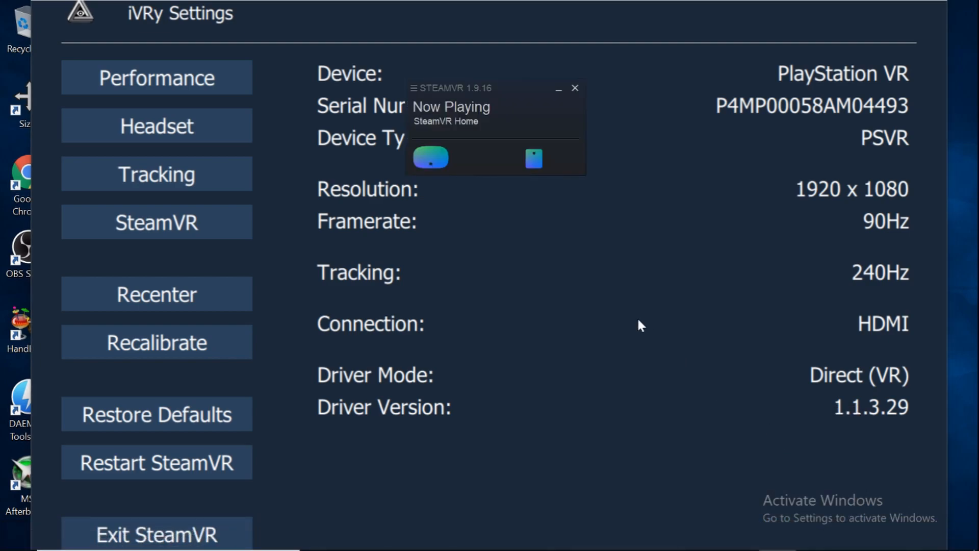
left_click(414, 88)
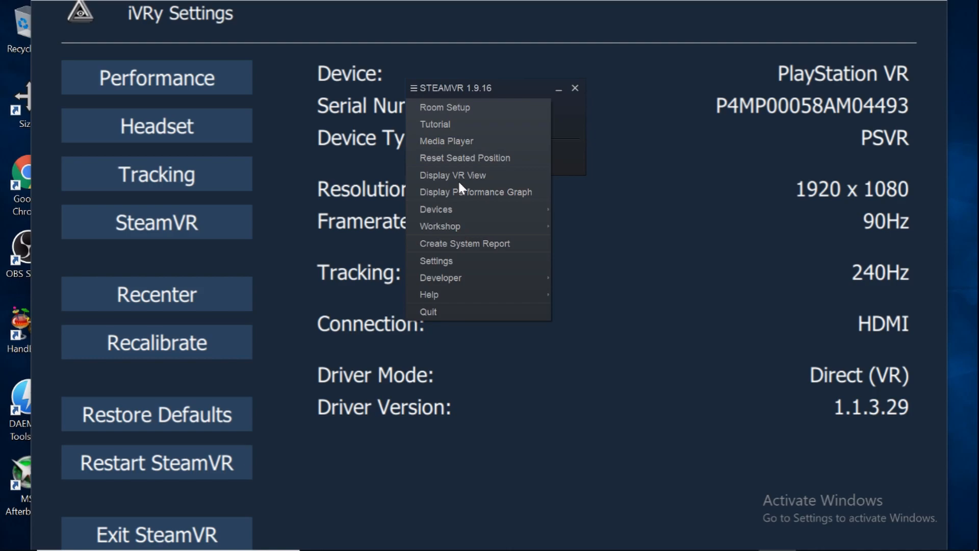
left_click(466, 264)
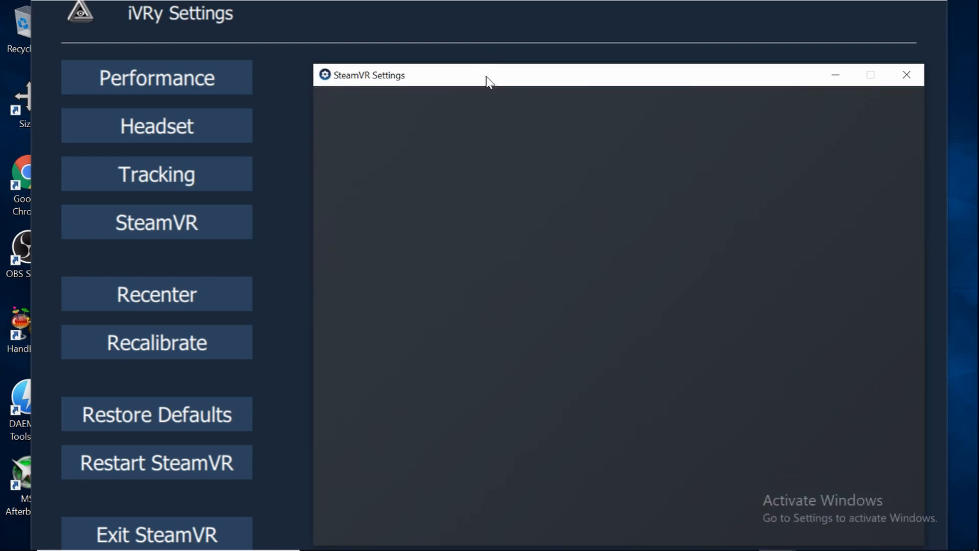
left_click_drag(486, 77, 459, 19)
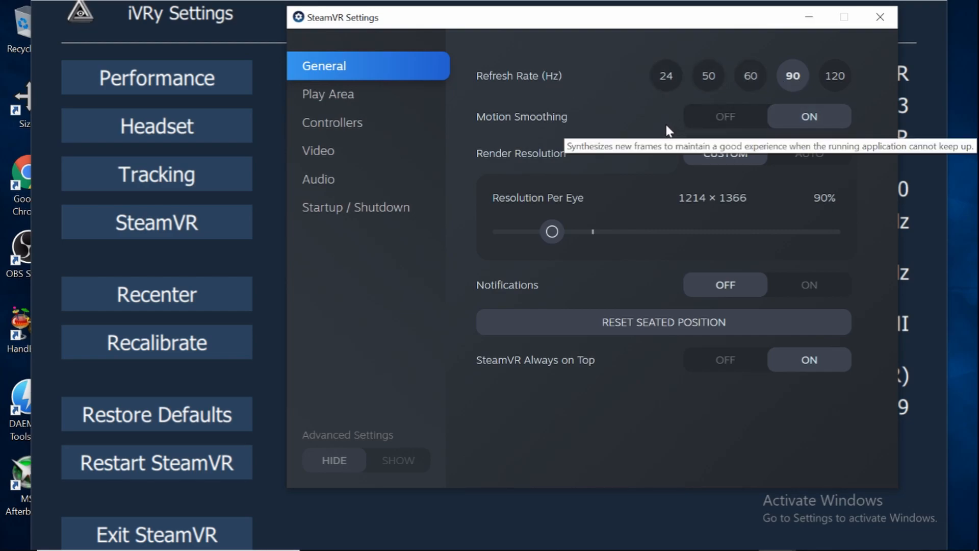
left_click(714, 122)
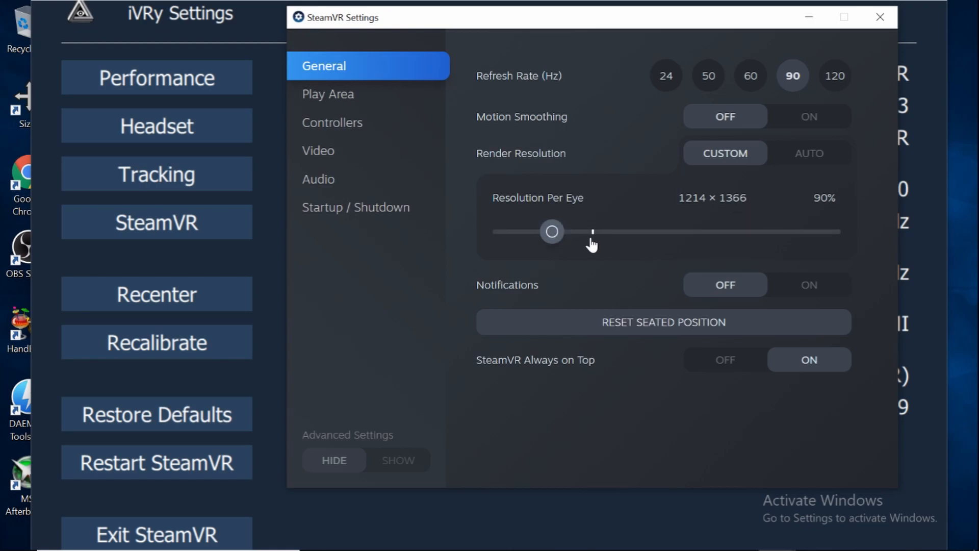
Review the Play Area, Controllers, Video and Audio pages of the SteamVR settings
left_click(376, 103)
left_click(376, 132)
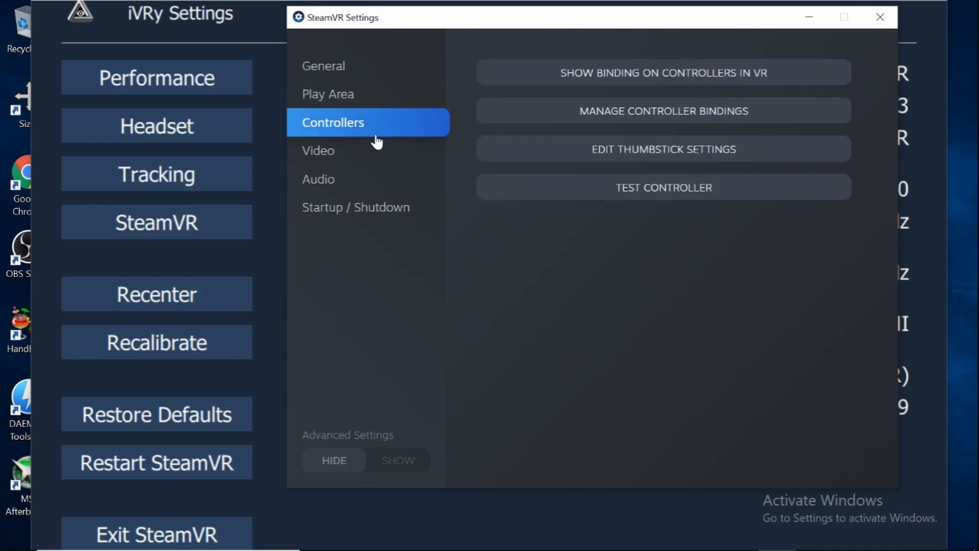
left_click(376, 162)
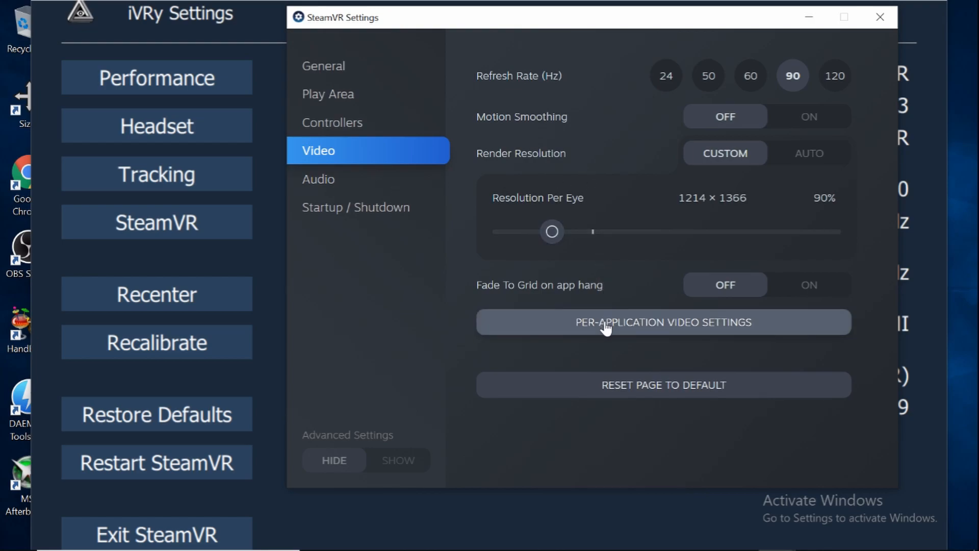
left_click(361, 185)
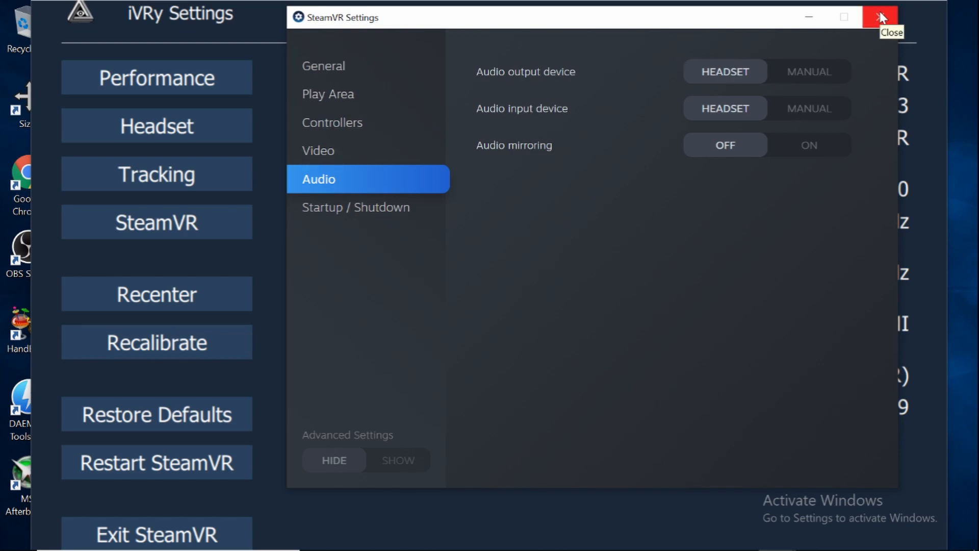
Show the advanced SteamVR settings and review the Developer, Startup / Shutdown, Audio and Video pages
left_click(390, 461)
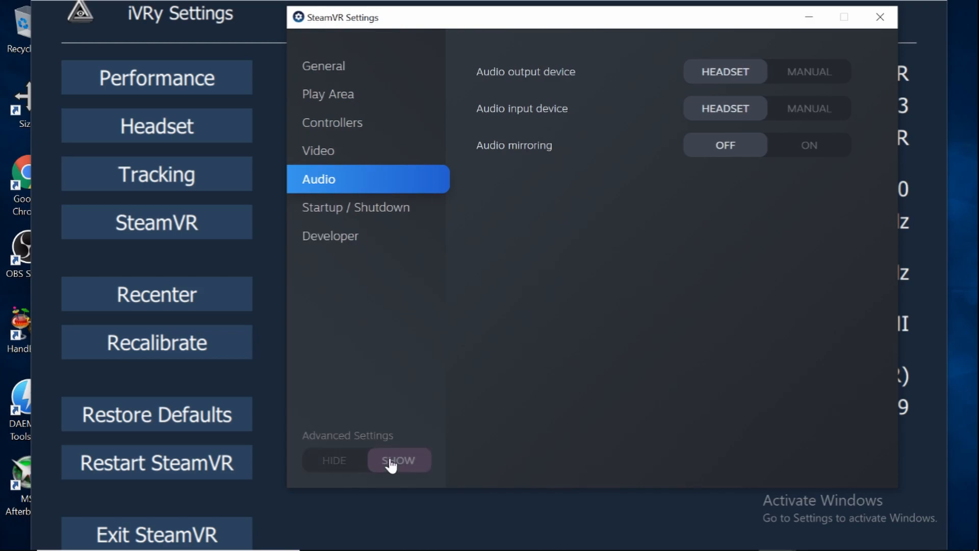
left_click(357, 237)
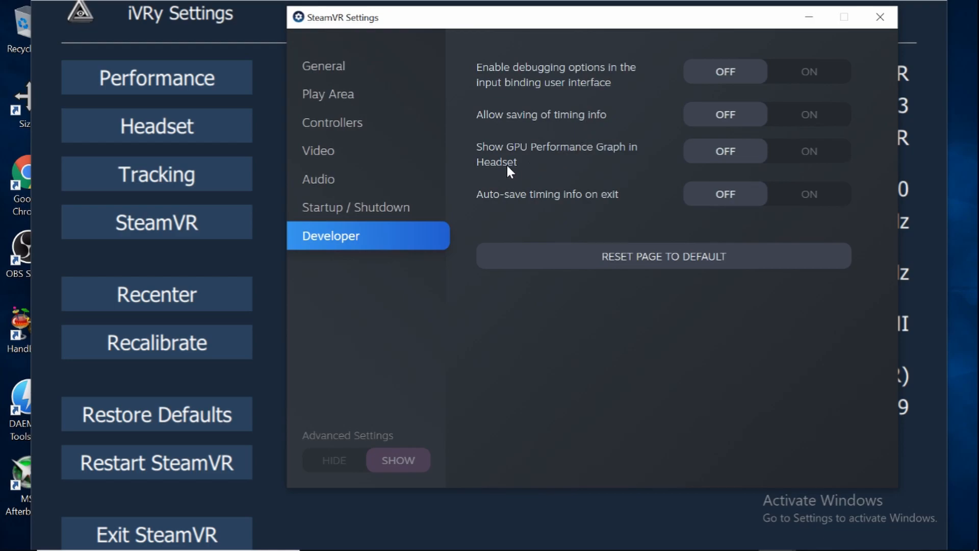
left_click(388, 214)
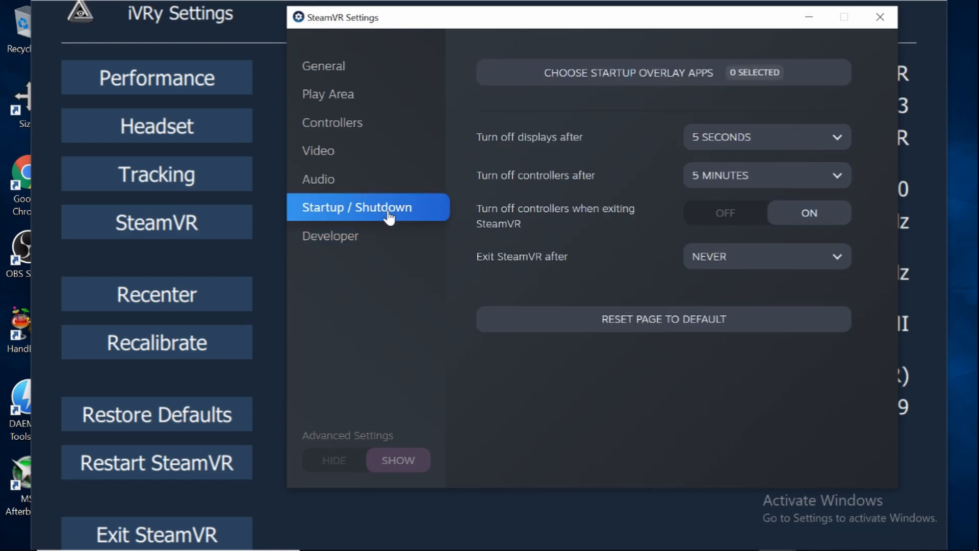
left_click(380, 181)
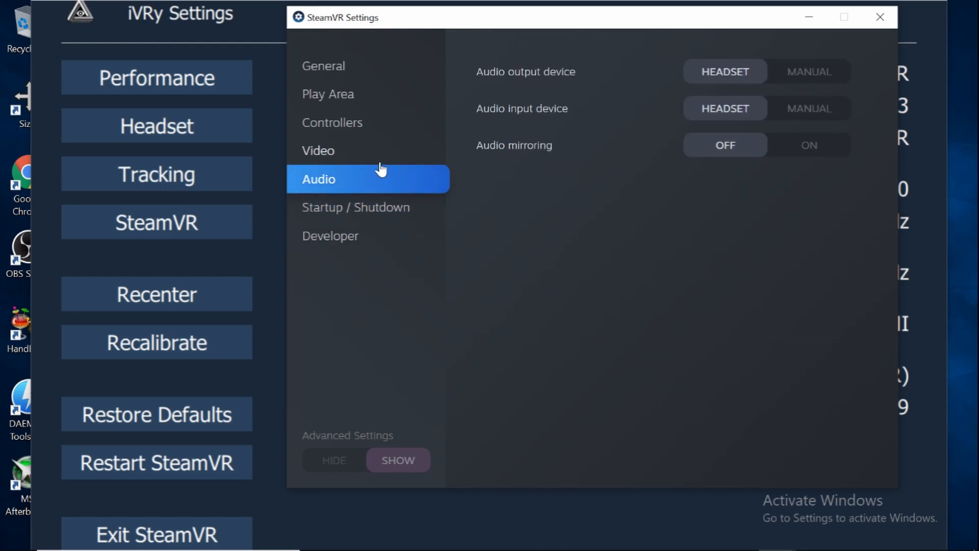
left_click(380, 163)
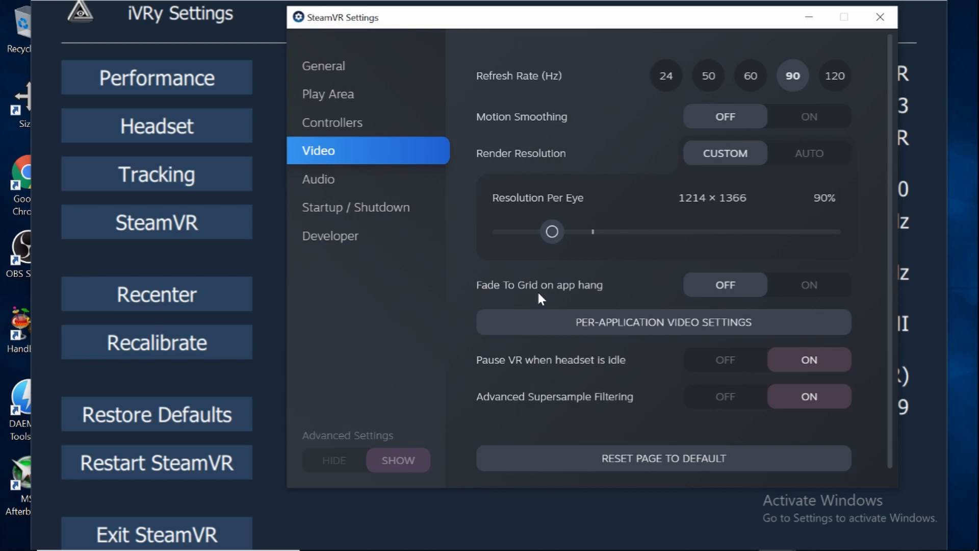
Check the per-application video settings for SteamVR Home, close the SteamVR settings and minimize the status window
left_click(547, 322)
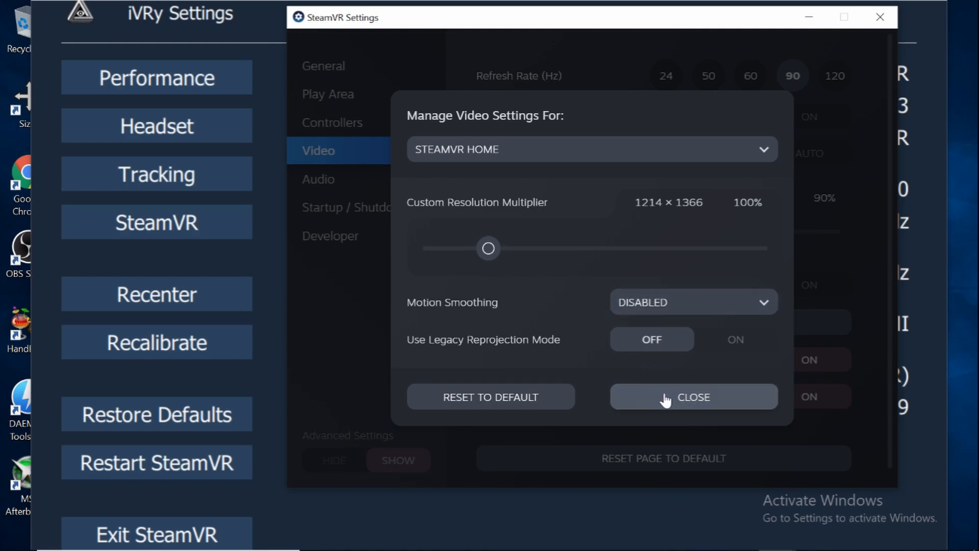
left_click(637, 396)
left_click(876, 19)
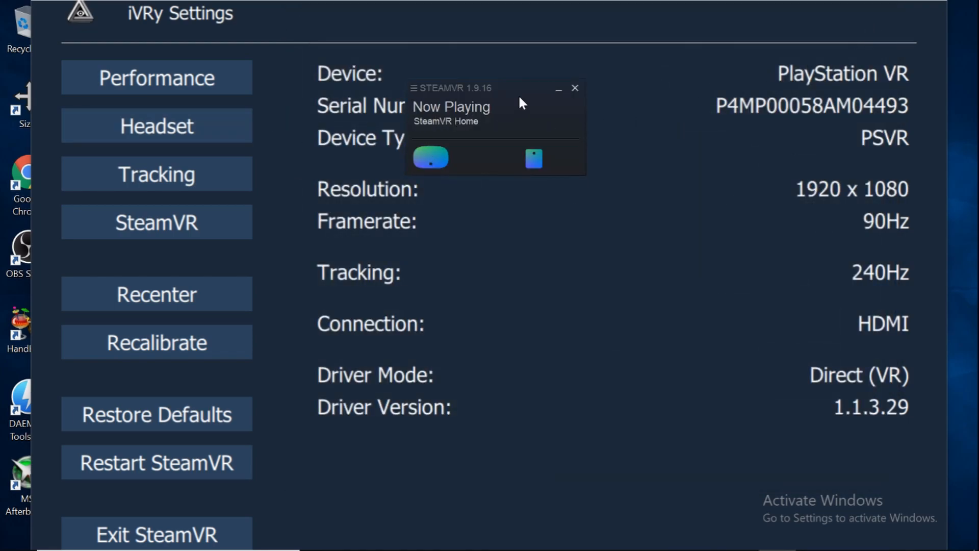
left_click(554, 90)
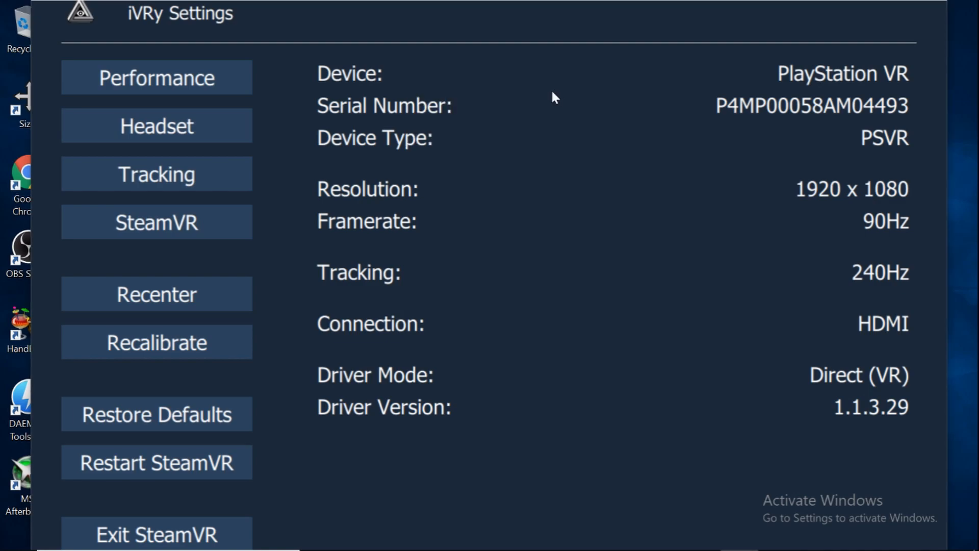
Review the interpupillary distance in the iVRy headset settings and the tracking rate in its tracking settings
left_click(158, 134)
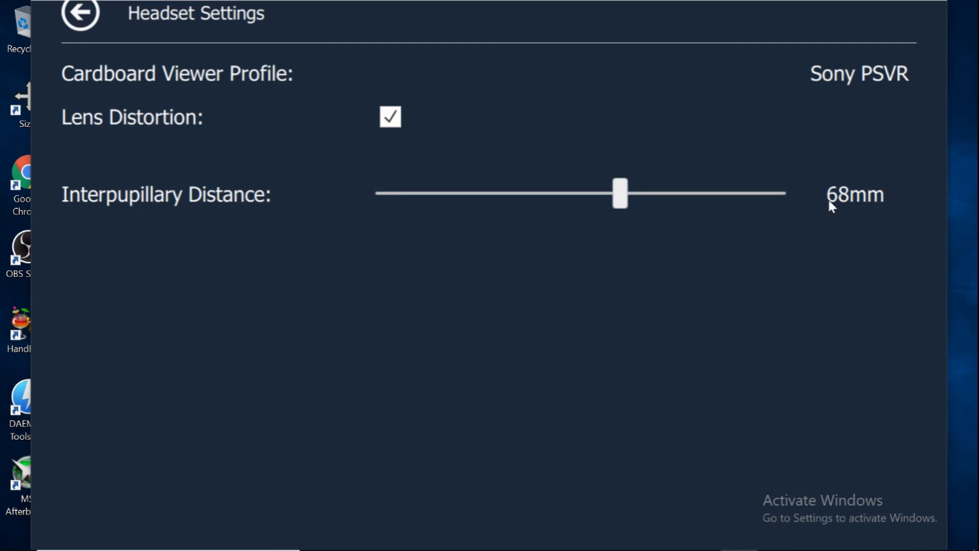
left_click(86, 19)
left_click(215, 178)
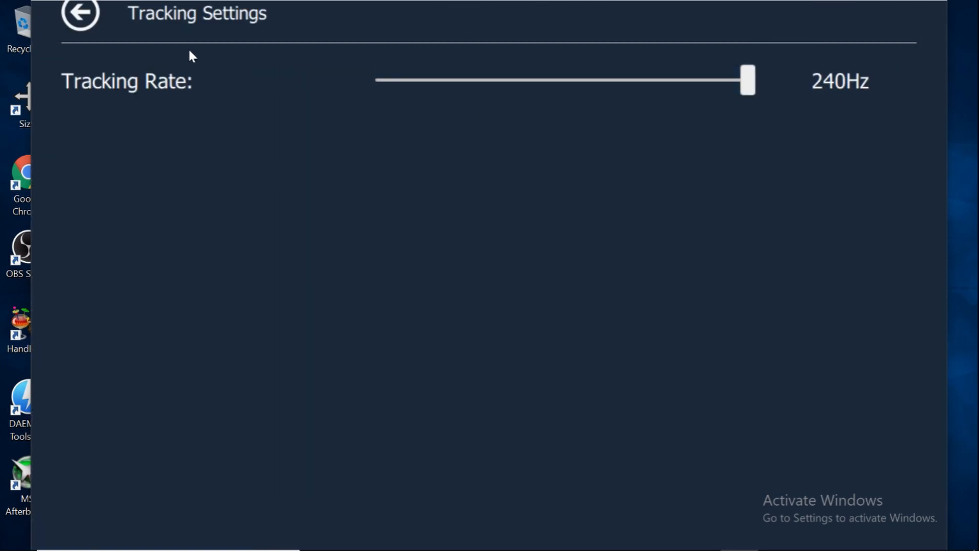
Review the driver mode options and the render resolution on the SteamVR page of the iVRy settings
left_click(80, 13)
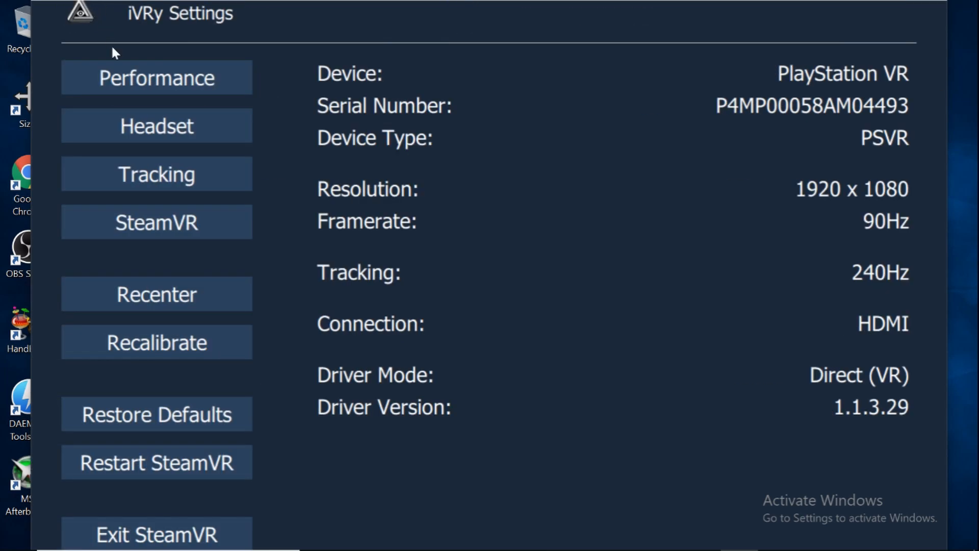
left_click(196, 227)
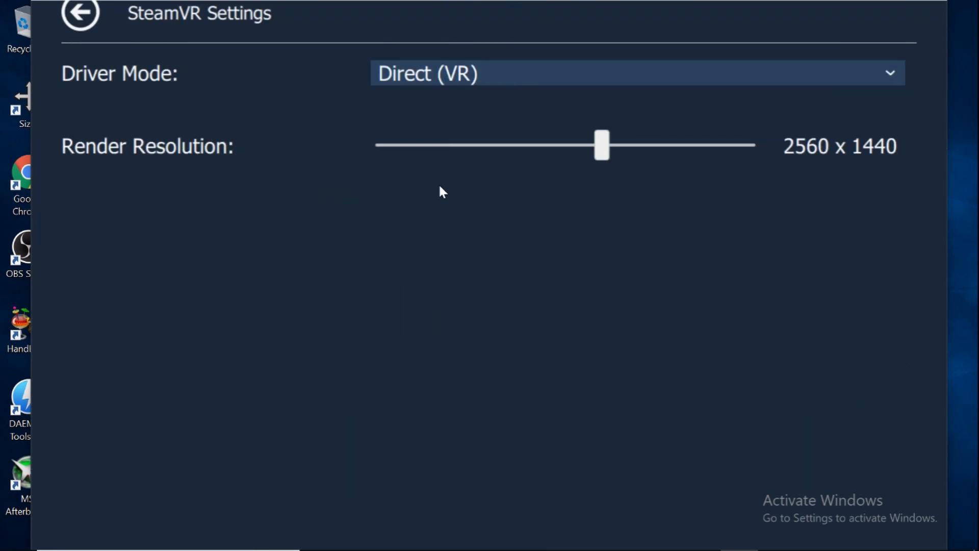
left_click(476, 83)
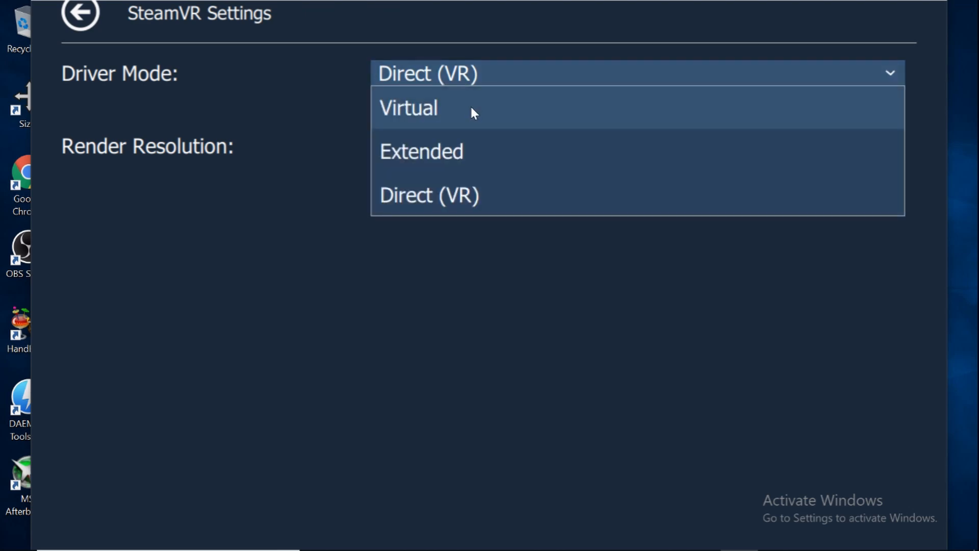
left_click(482, 78)
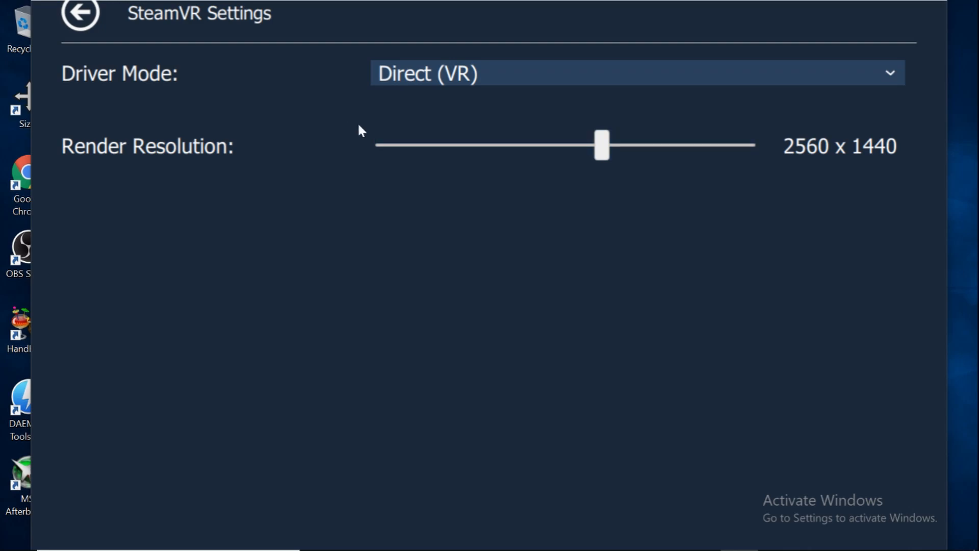
left_click(81, 14)
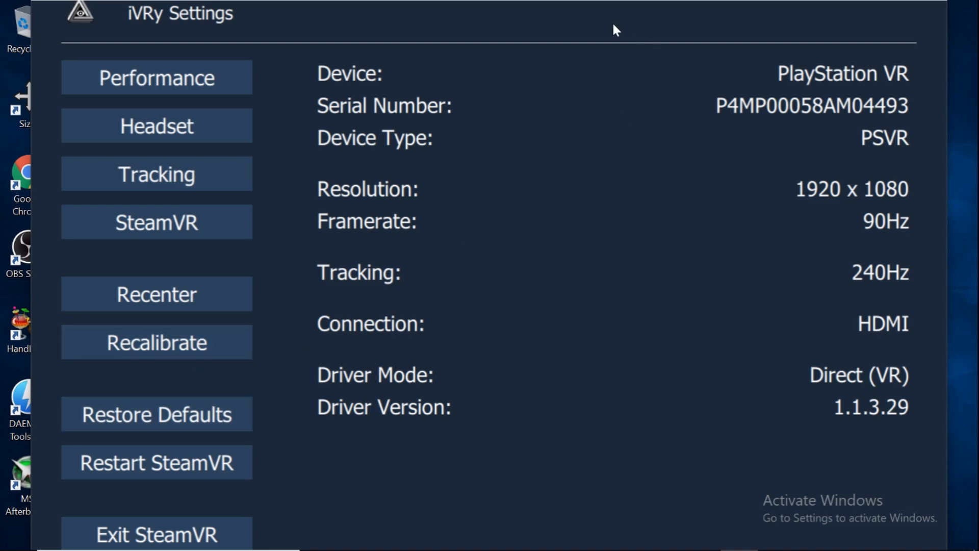
Exit SteamVR from the iVRy settings and confirm the exit
left_click(231, 533)
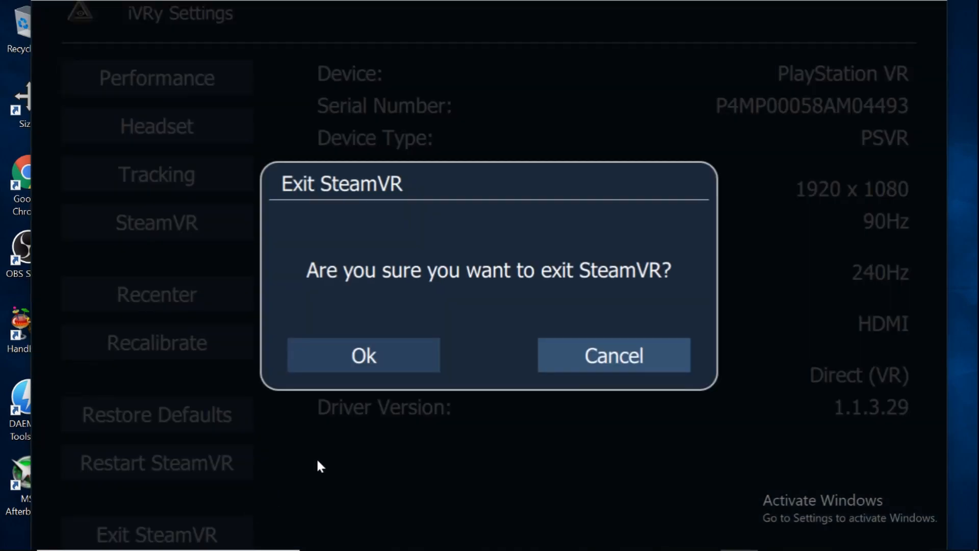
left_click(359, 369)
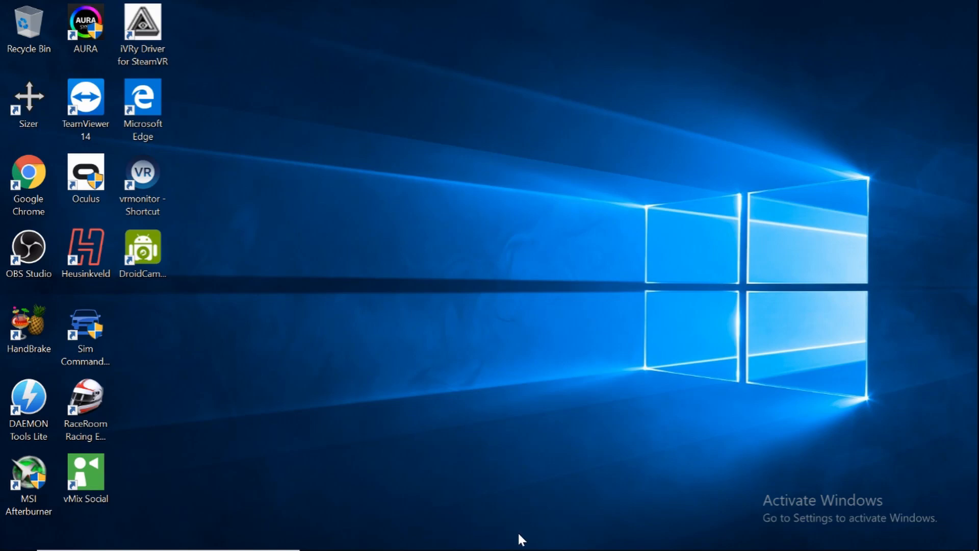
Switch to File Explorer, maximize its window and open the iRacing folder inside Documents
mouse_move(510, 544)
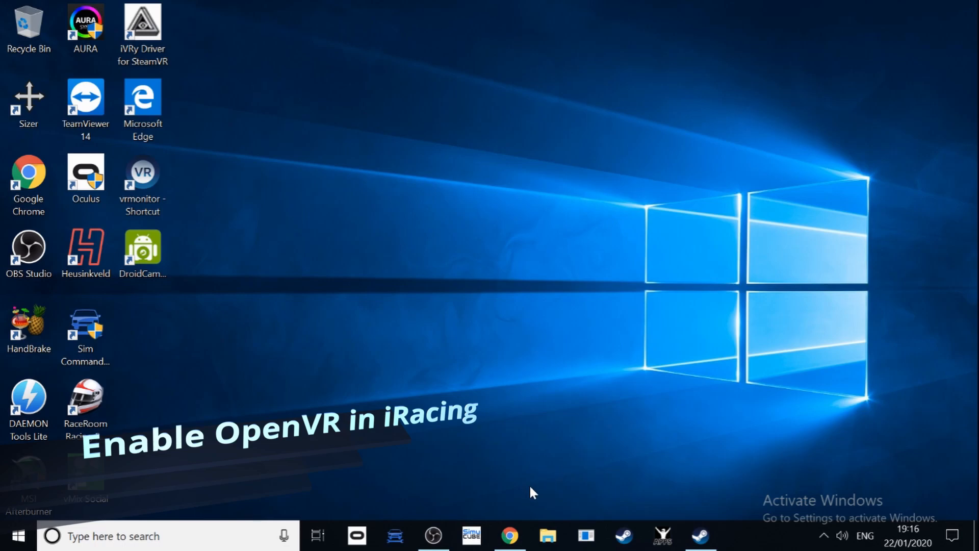
left_click(542, 546)
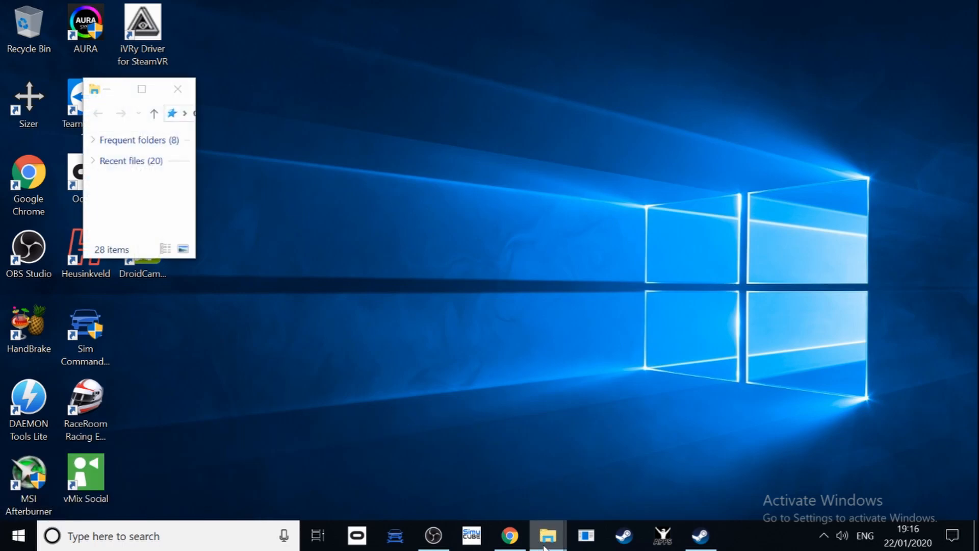
left_click(141, 90)
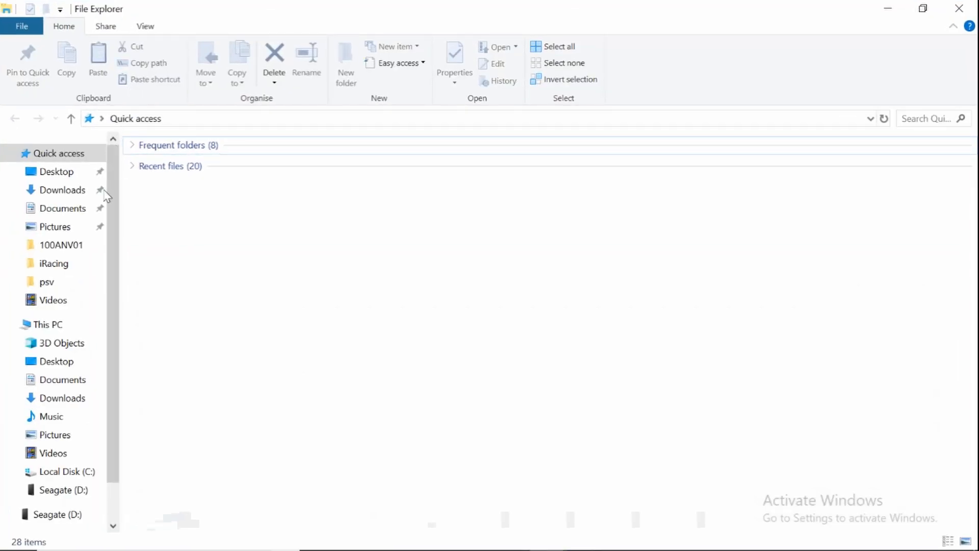
left_click(76, 209)
double_click(158, 168)
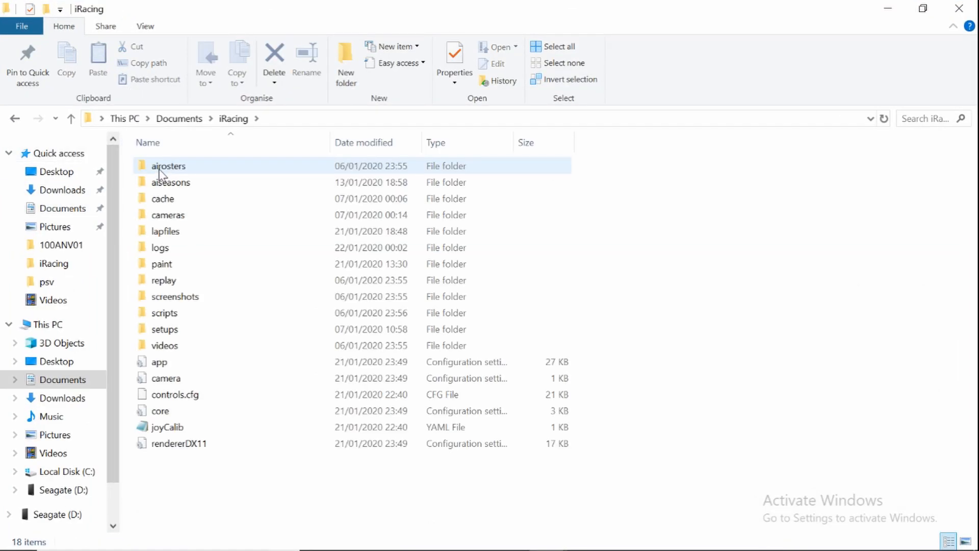
Open the rendererDX11 configuration file in Notepad++ and decline the update download
left_click(194, 454)
right_click(193, 451)
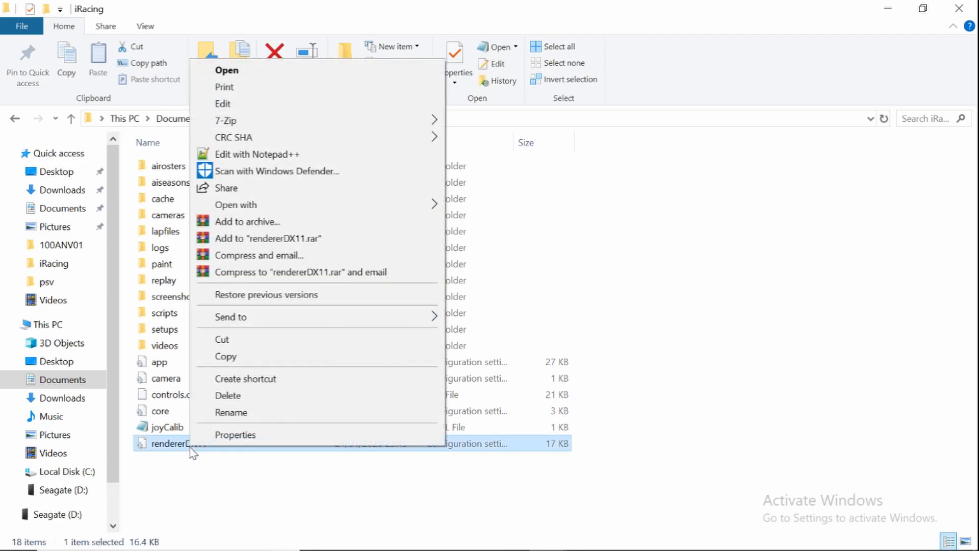
left_click(278, 156)
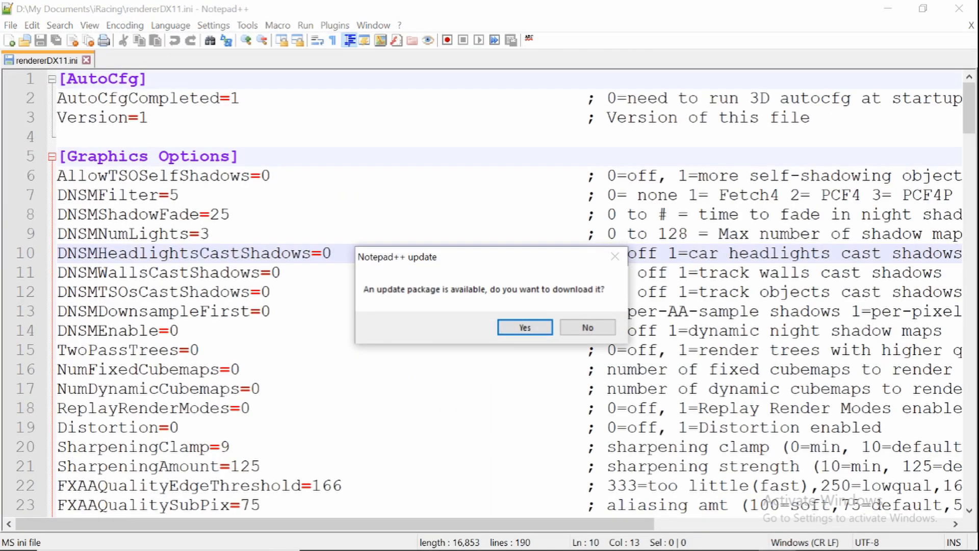
left_click(587, 327)
left_click(587, 330)
Set RiftEnabled to 0 in the Oculus Rift section of rendererDX11.ini, save the file and minimize the editor
scroll(588, 331, "down", 12)
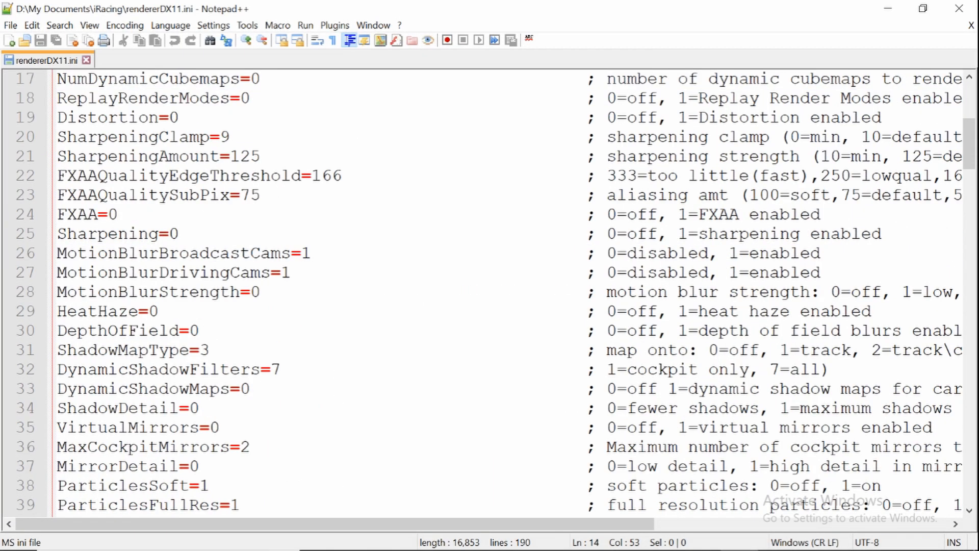
scroll(490, 293, "down", 20)
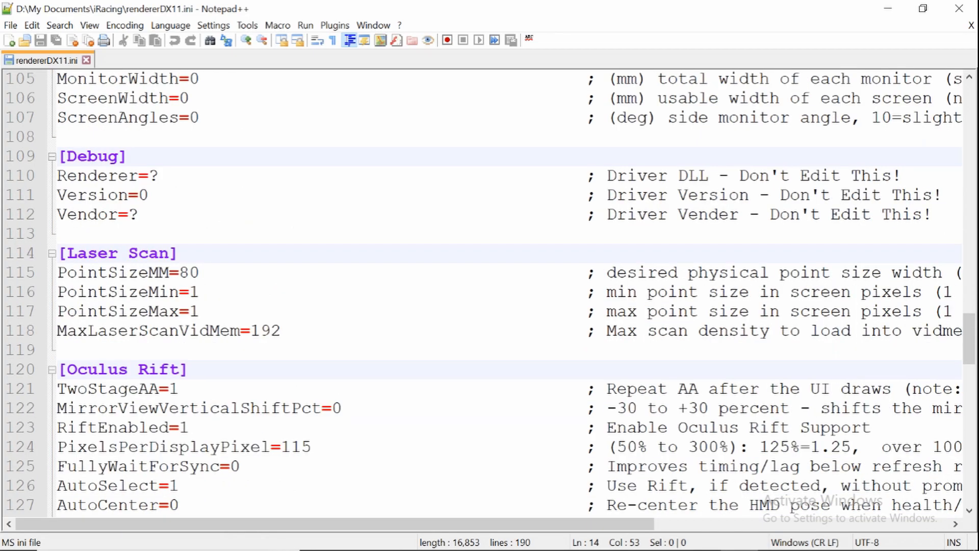
scroll(489, 294, "up", 1)
scroll(490, 294, "down", 1)
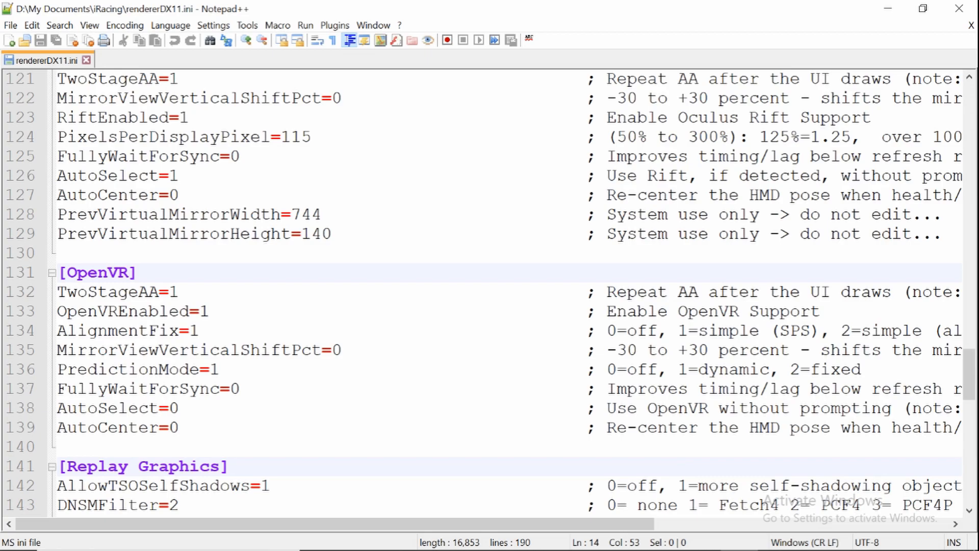
scroll(490, 293, "up", 2)
scroll(490, 293, "down", 2)
left_click(190, 118)
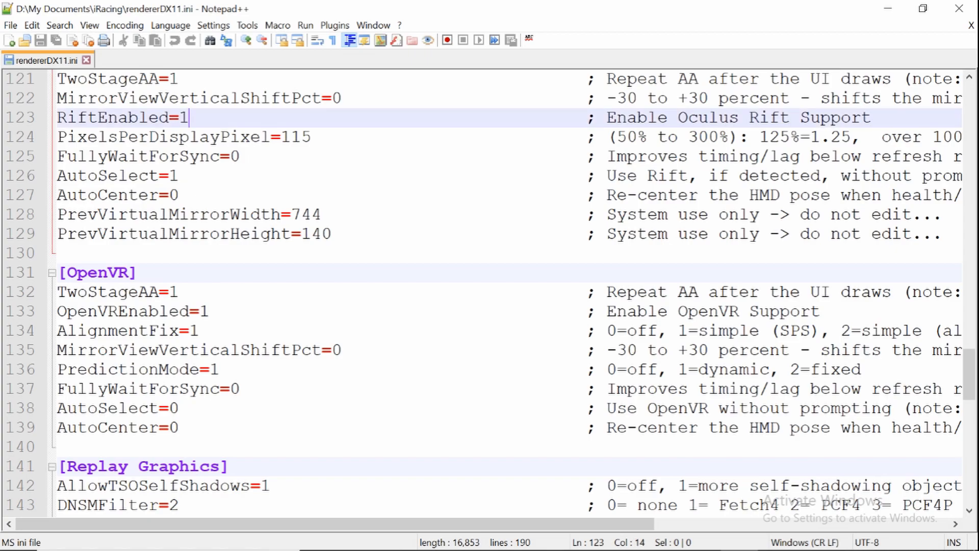
key("BackSpace")
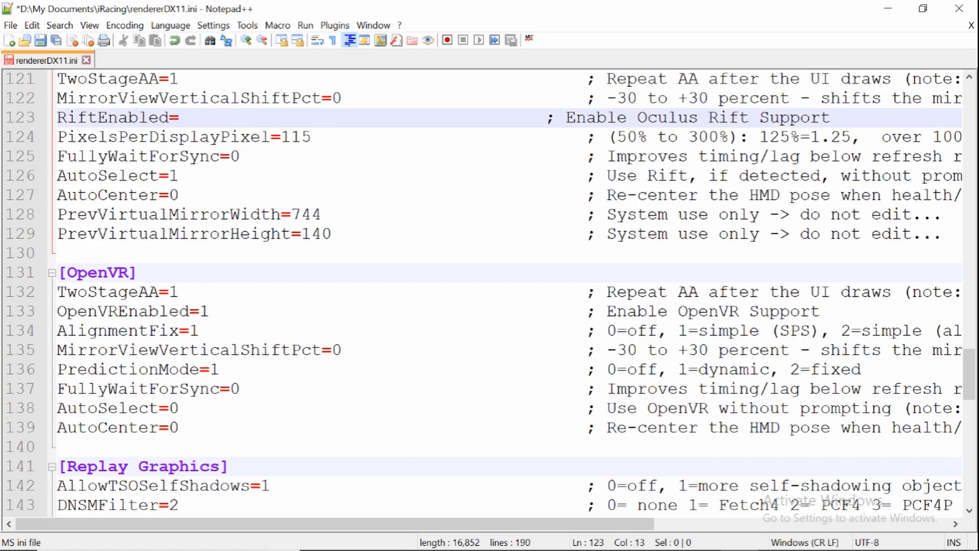
type("0")
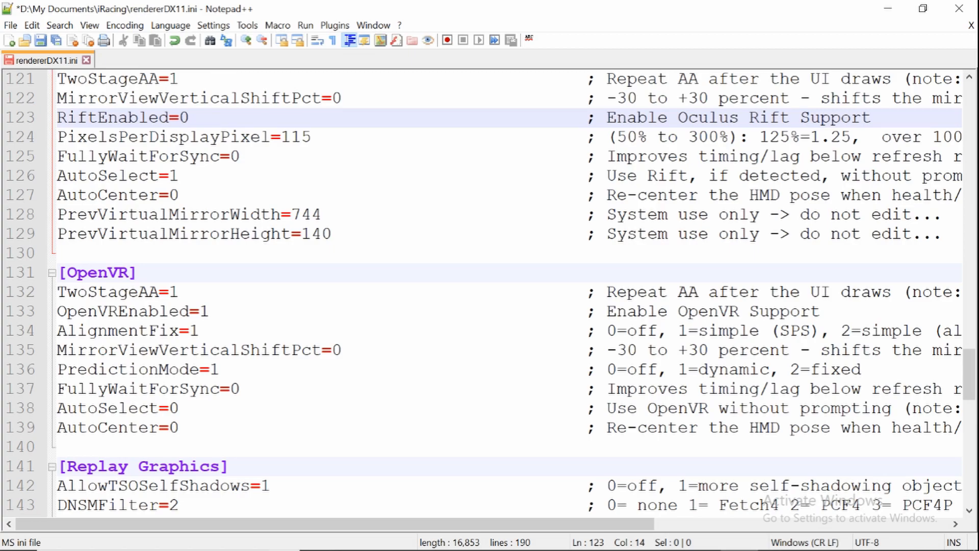
left_click(42, 44)
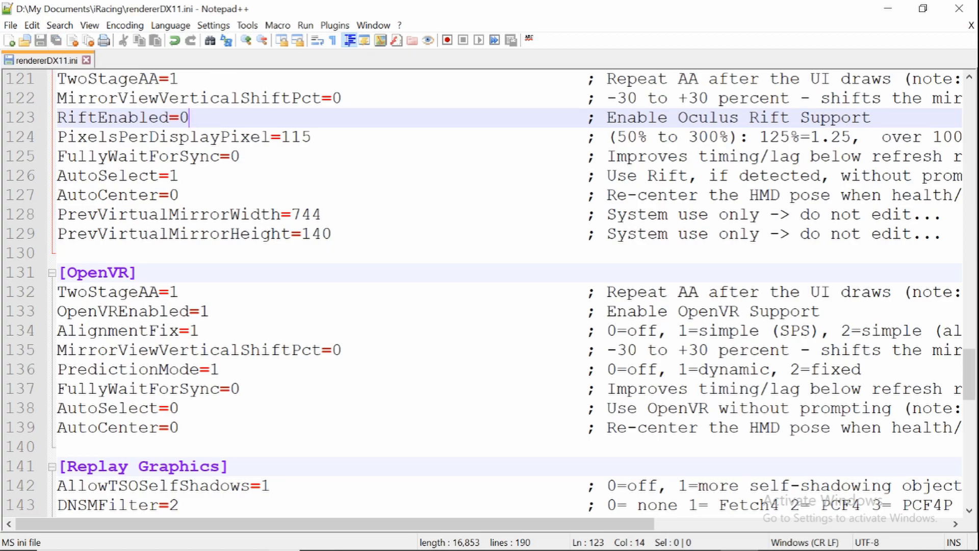
left_click(887, 10)
left_click(887, 8)
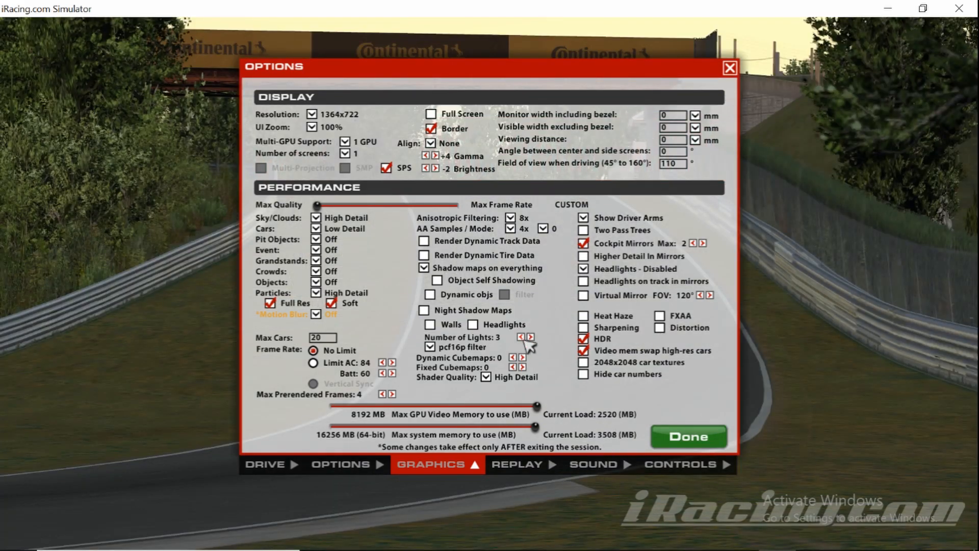
Set the display resolution to 1920x1080 in the graphics options of the iRacing simulator
left_click(348, 119)
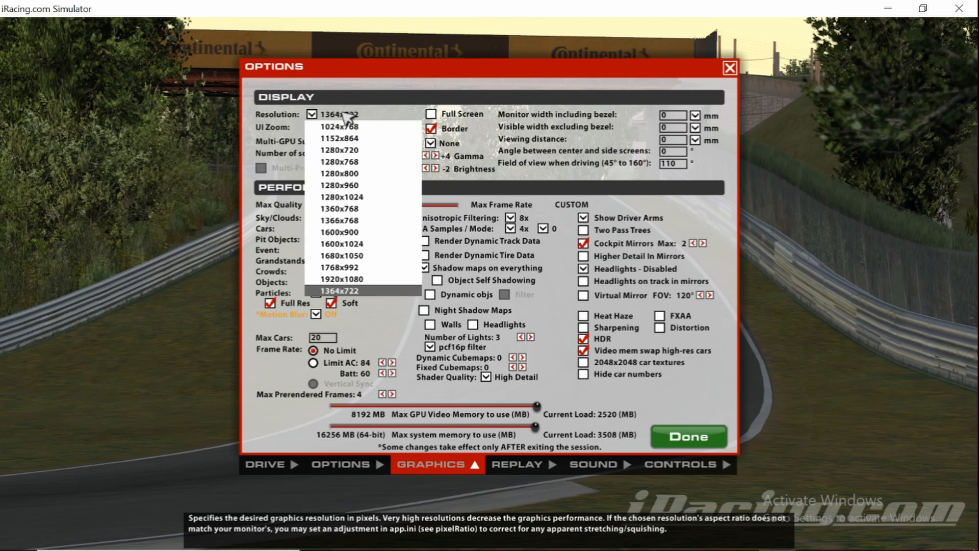
left_click(385, 279)
Review the detail level choices for Objects, Sky/Clouds and Cars in the performance options, keeping Cars at Low Detail
left_click(384, 292)
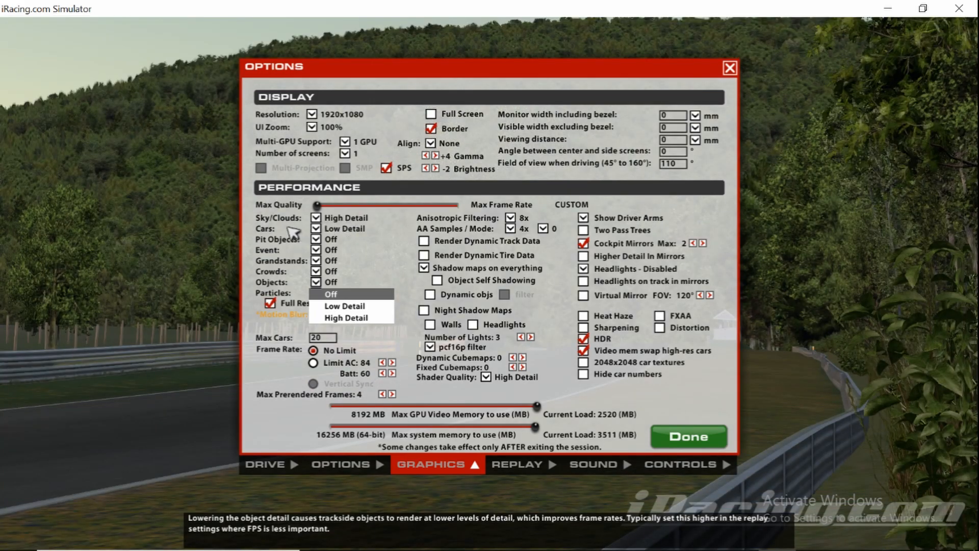
left_click(348, 215)
left_click(349, 217)
left_click(349, 217)
left_click(349, 218)
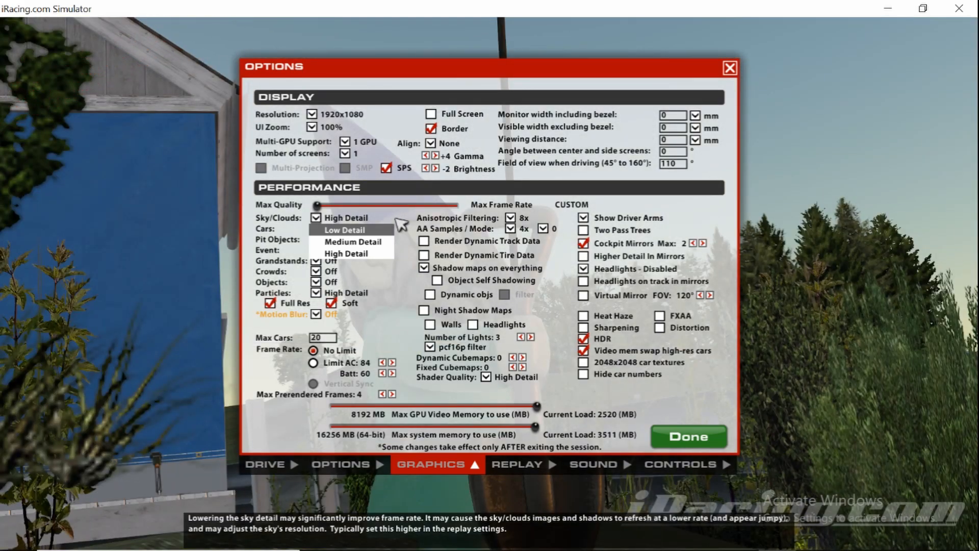
left_click(396, 218)
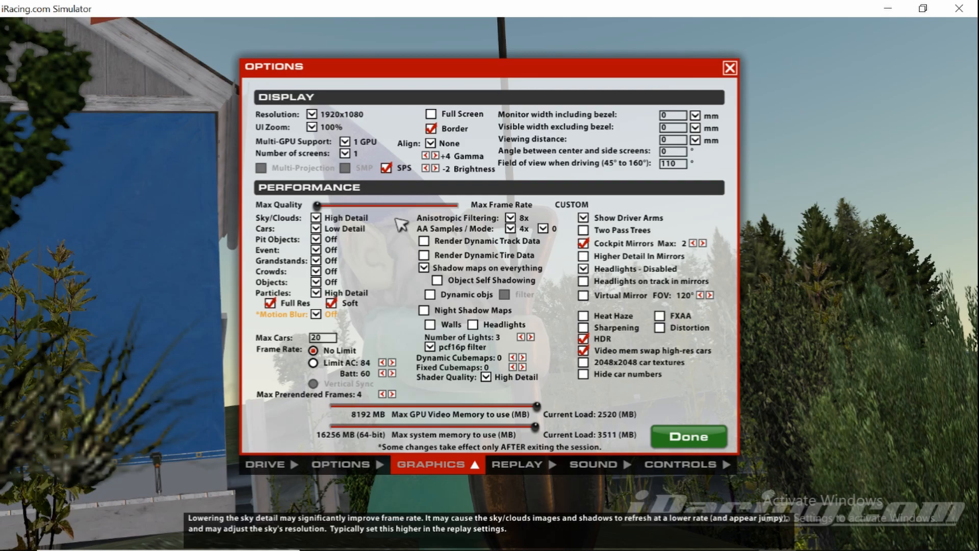
left_click(350, 228)
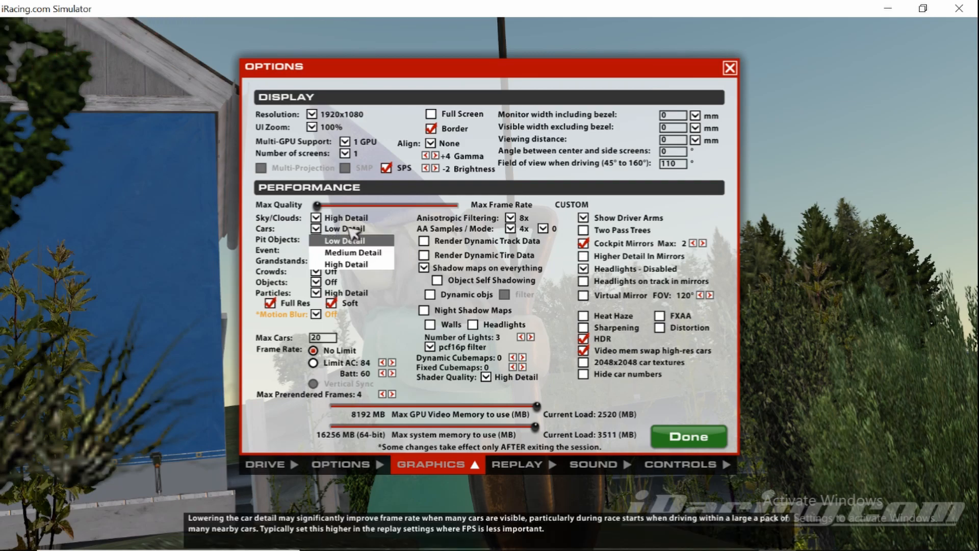
left_click(341, 239)
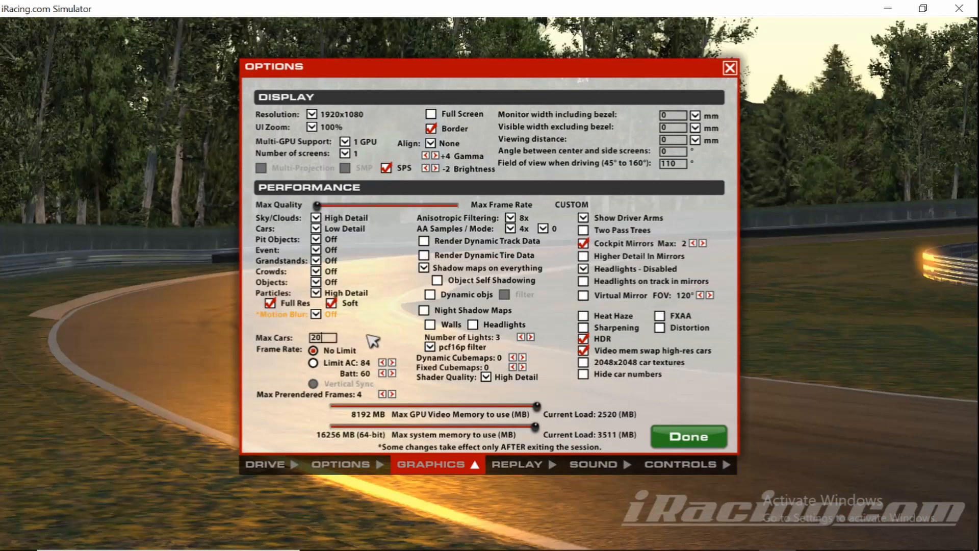
Check the anisotropic filtering and AA samples choices in the performance options
left_click(527, 221)
left_click(527, 220)
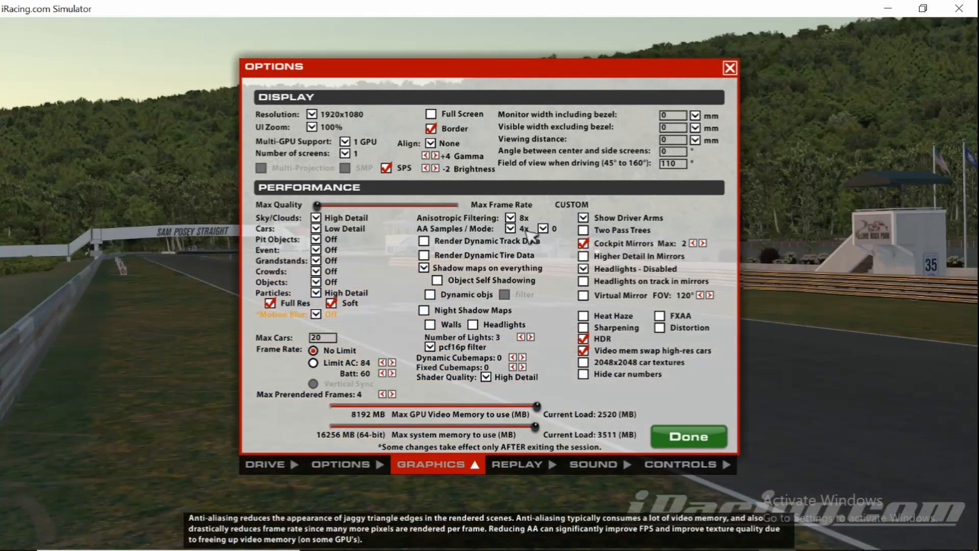
left_click(528, 232)
left_click(529, 232)
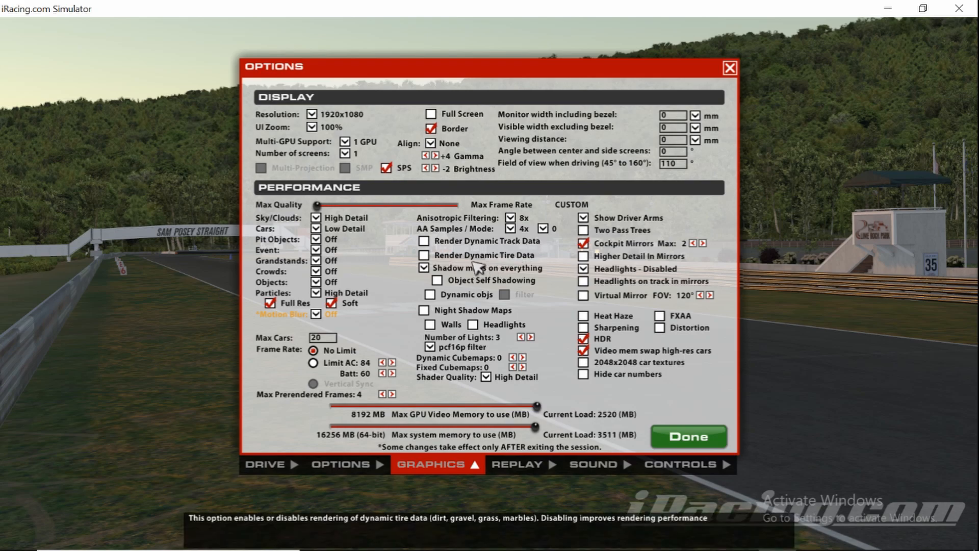
Turn shadow maps off, check the maximum system memory slider and close the graphics options with the changes applied
left_click(494, 269)
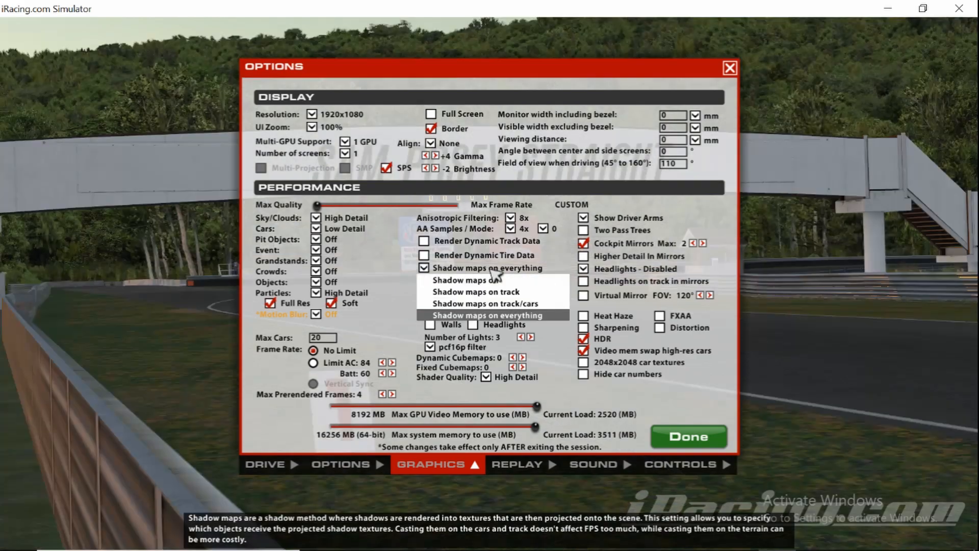
left_click(521, 280)
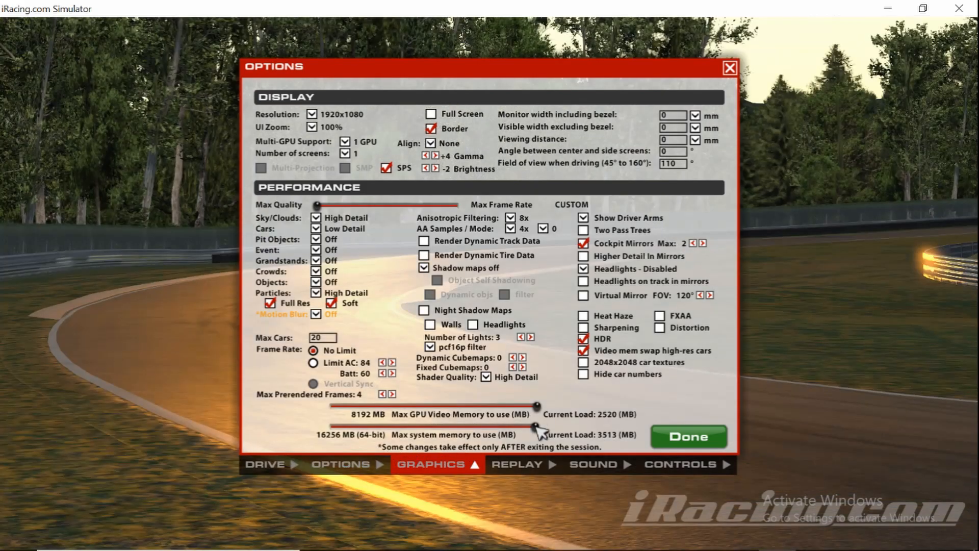
left_click_drag(534, 423, 526, 431)
left_click(671, 439)
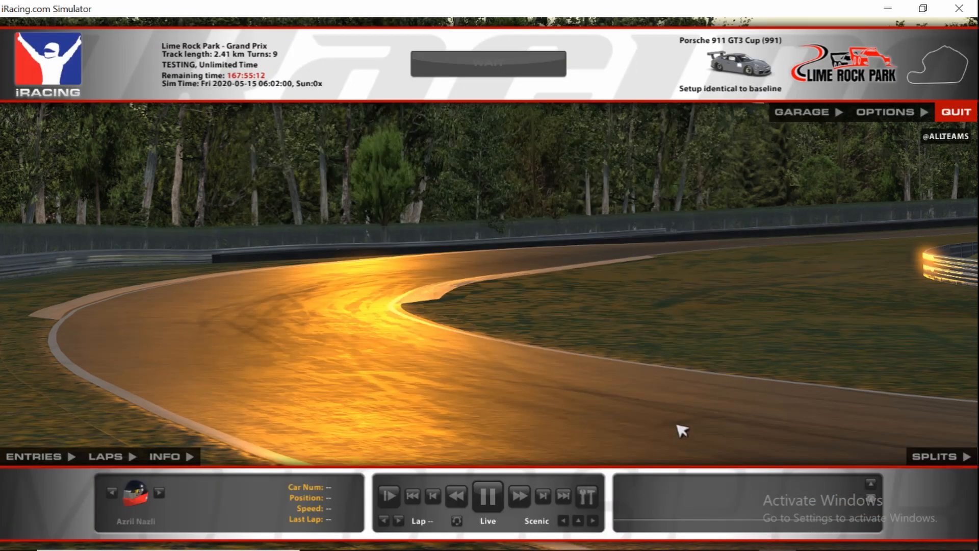
Quit the iRacing session and switch back to rendererDX11.ini in Notepad++
left_click(966, 114)
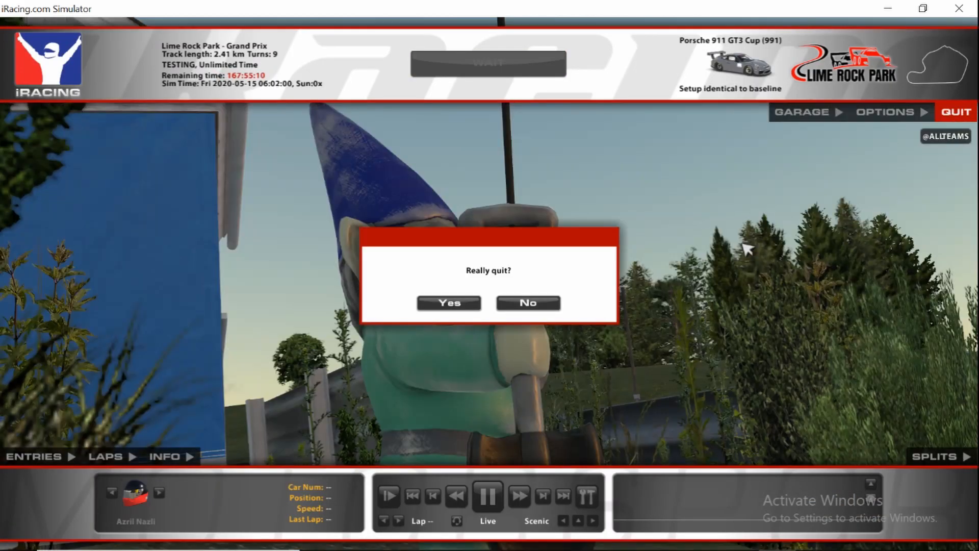
left_click(453, 306)
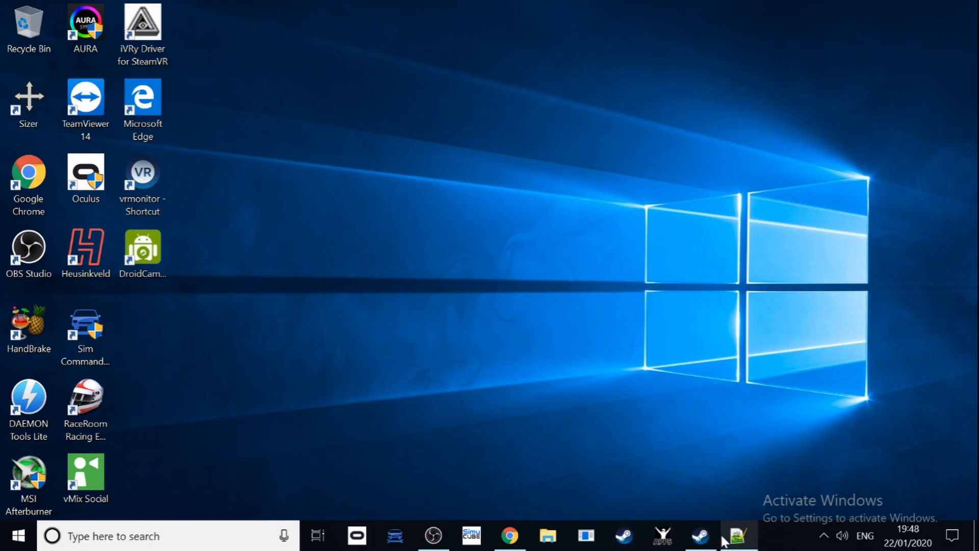
left_click(738, 535)
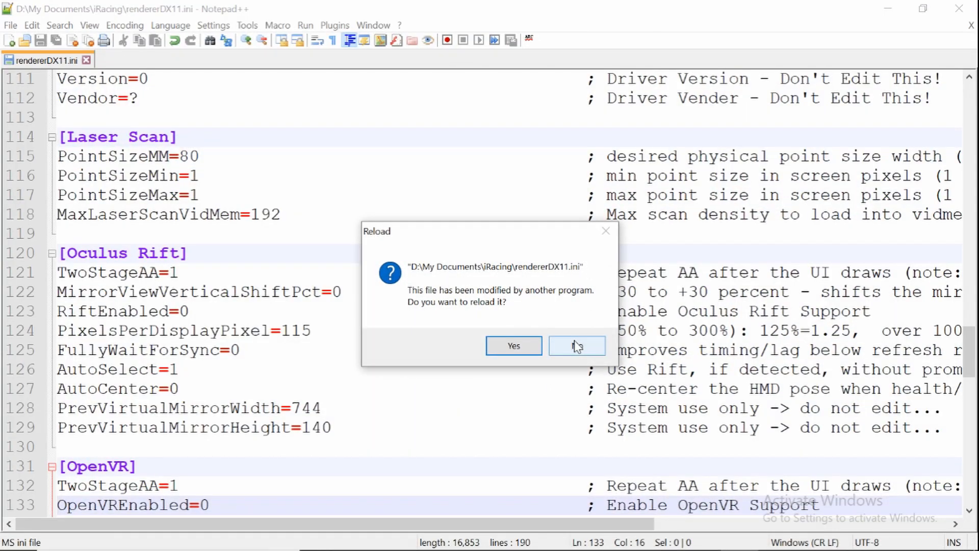
Reload the externally modified rendererDX11.ini, set OpenVREnabled to 1 in its OpenVR section and save the file
left_click(527, 348)
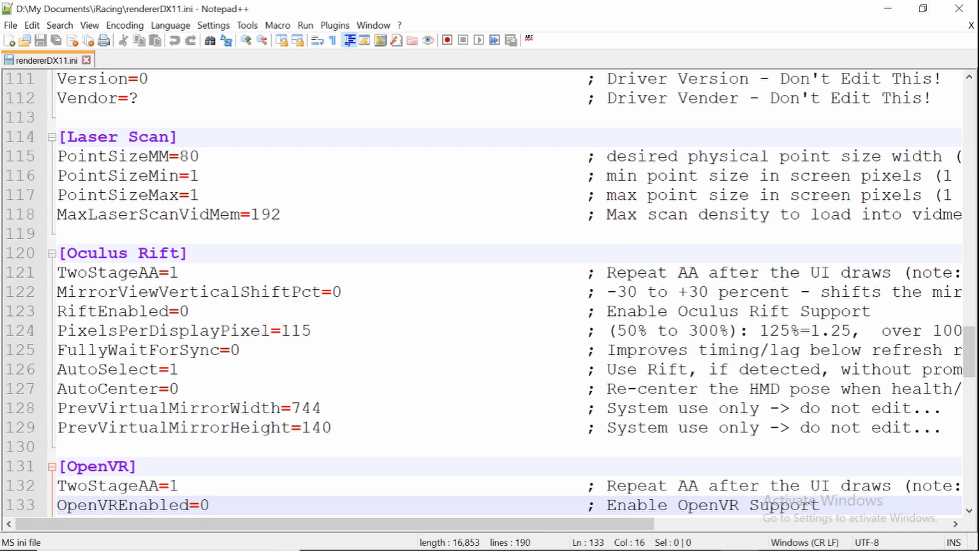
scroll(490, 290, "down", 4)
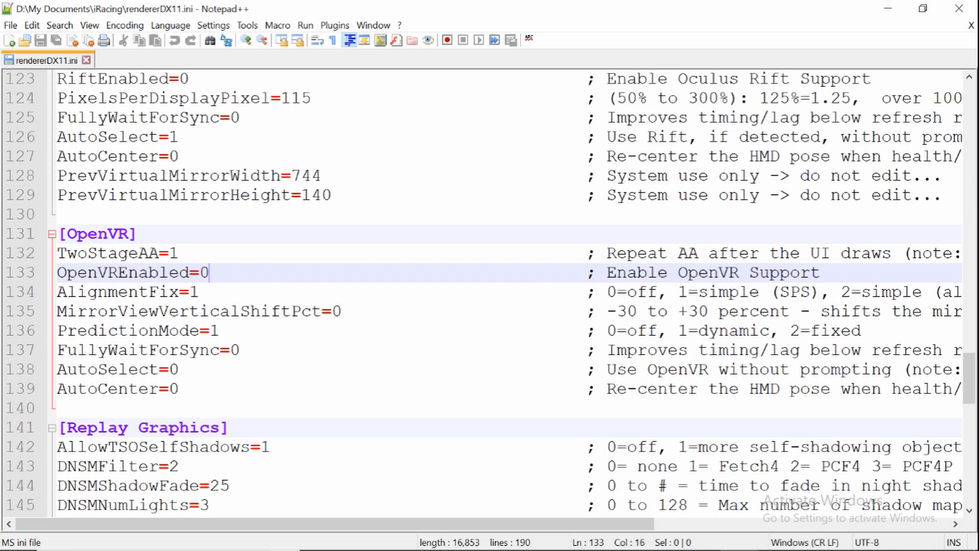
double_click(205, 272)
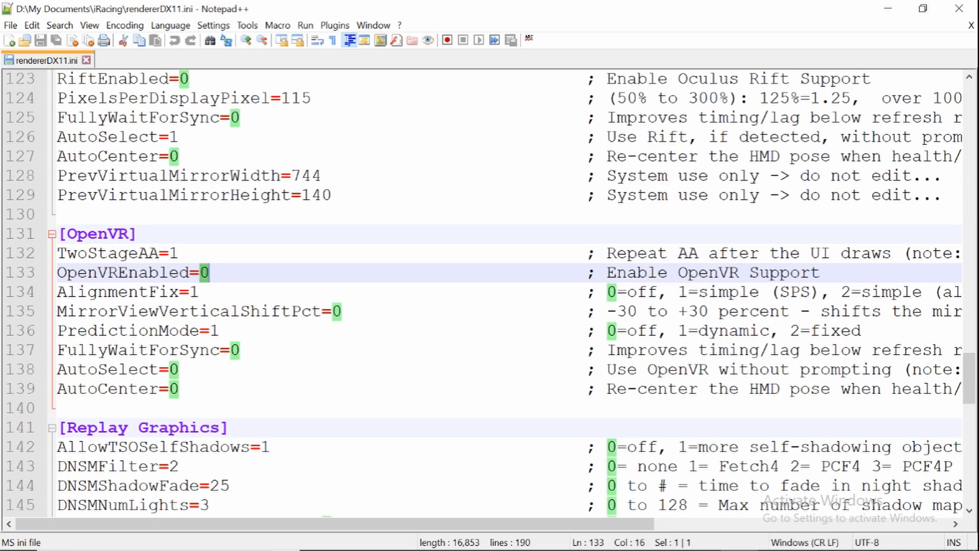
type("1")
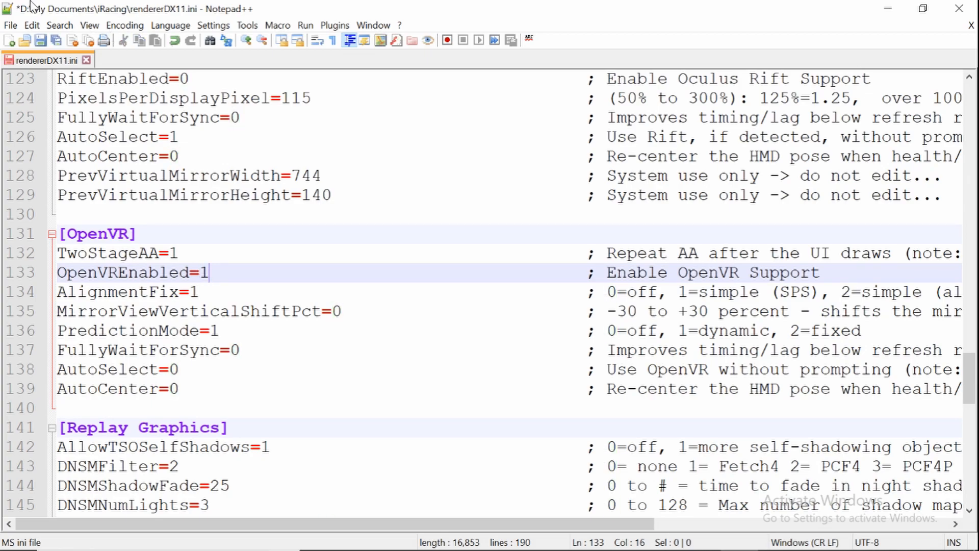
left_click(40, 40)
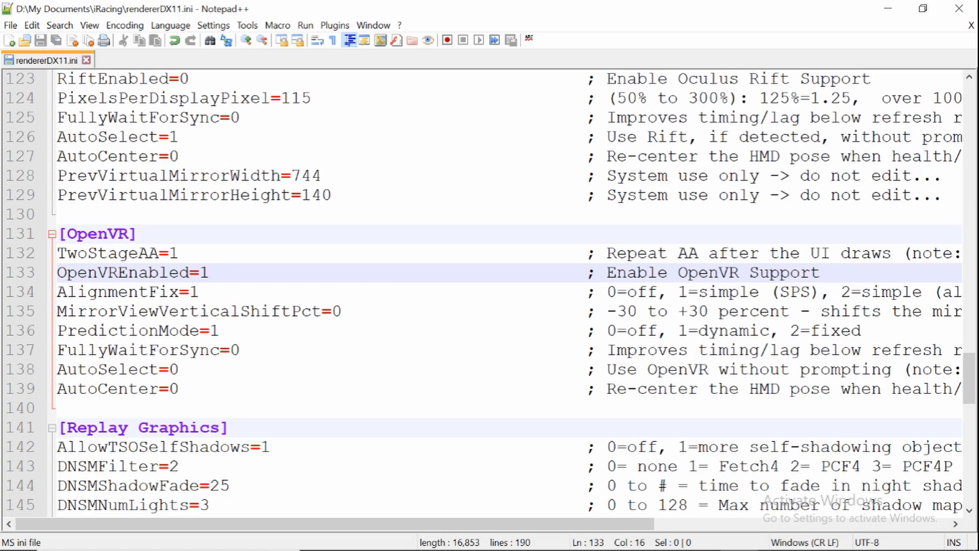
Minimize the Notepad++ window and switch to OBS
left_click(887, 8)
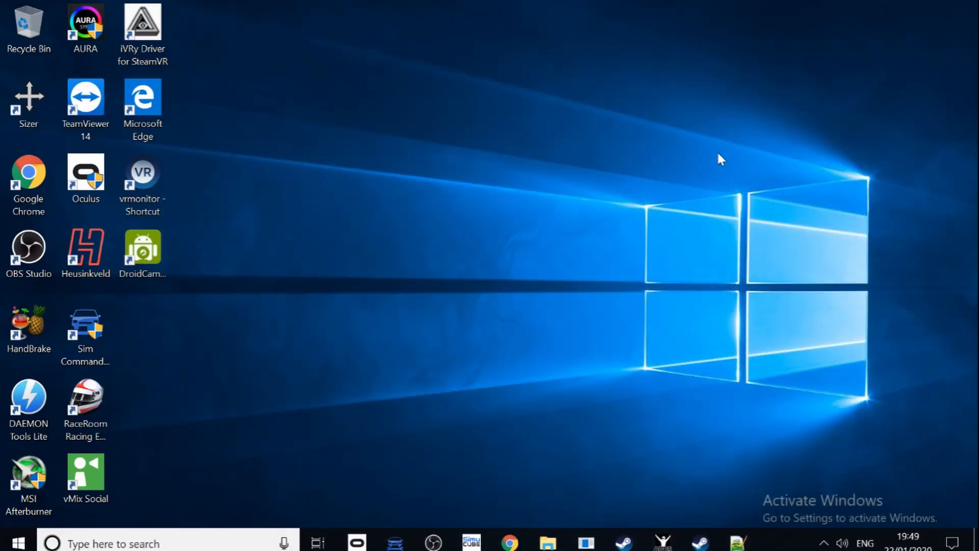
mouse_move(488, 545)
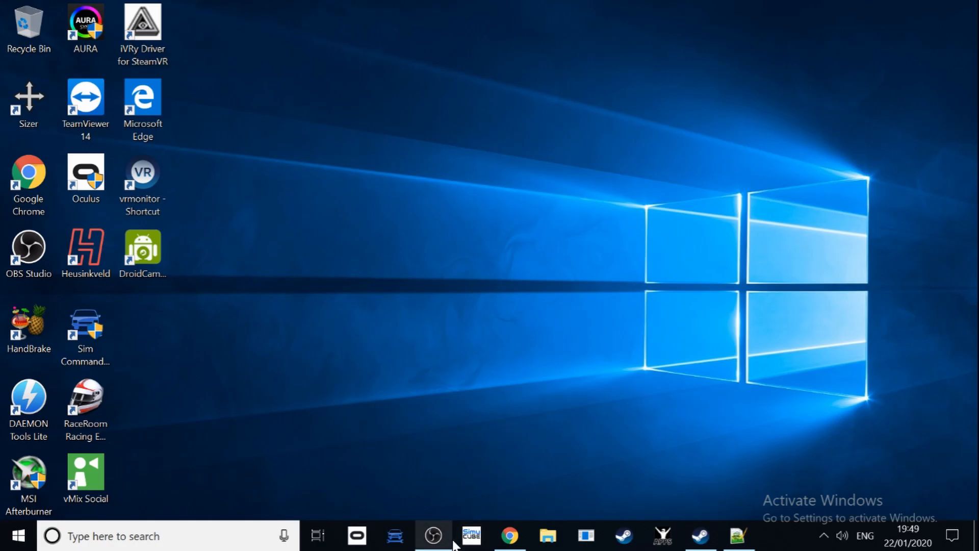
left_click(434, 545)
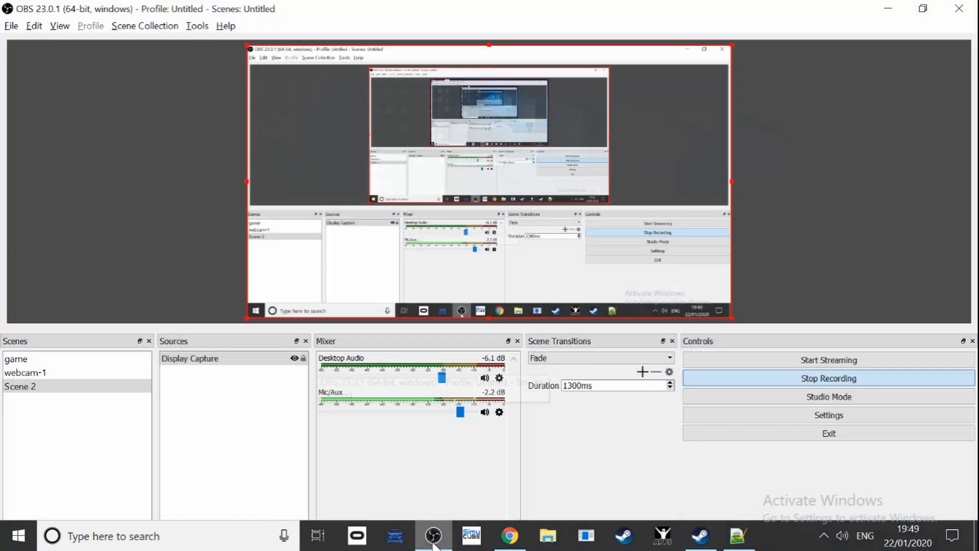